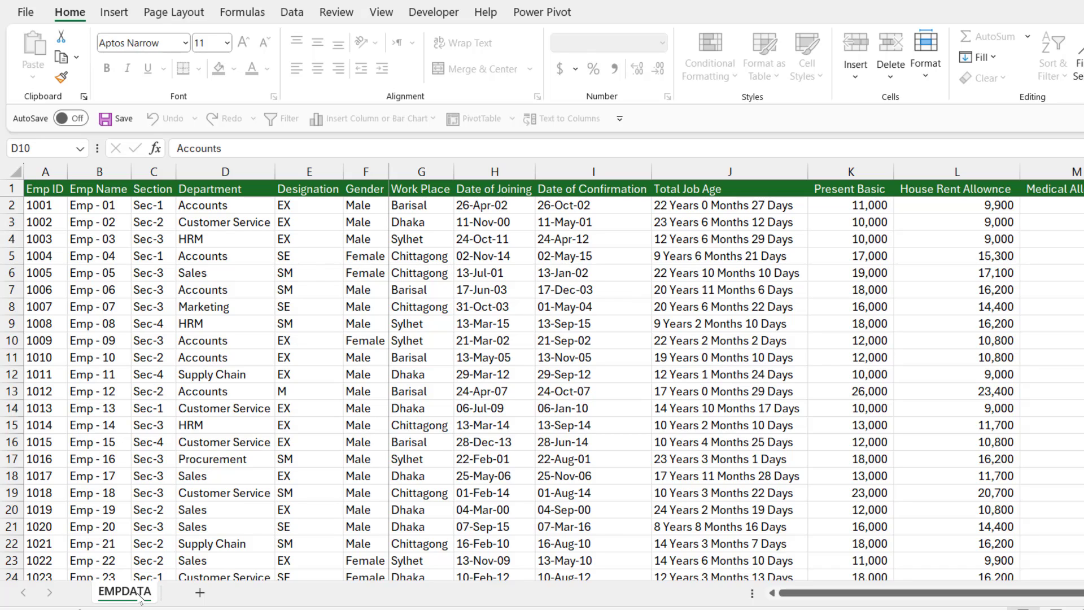
Try to edit the Department cell D6 and the Section cell C6 on the EMPDATA sheet.
left_click(299, 270)
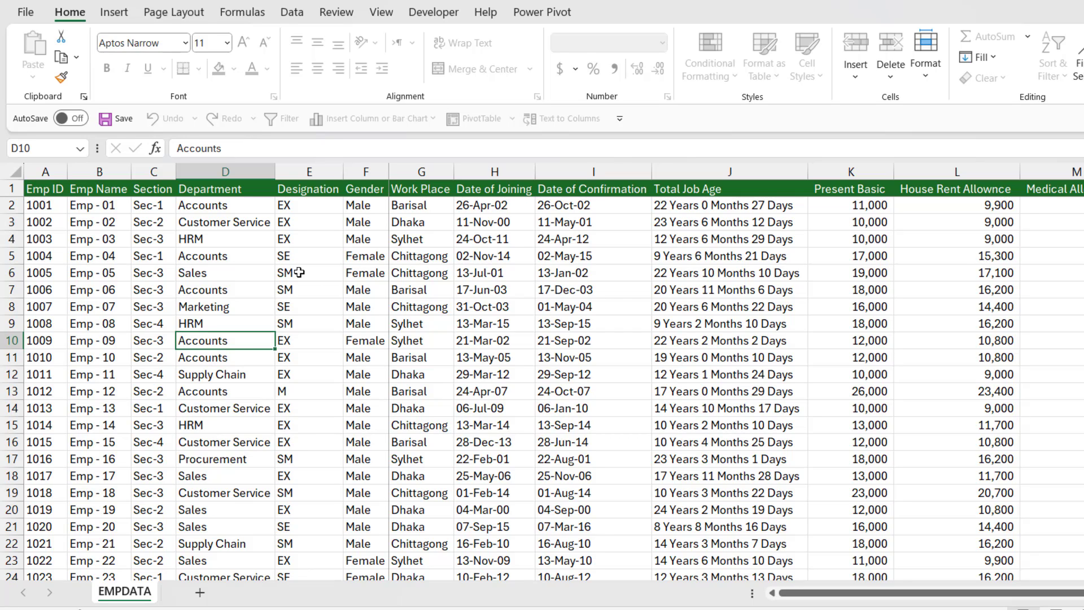
left_click(148, 272)
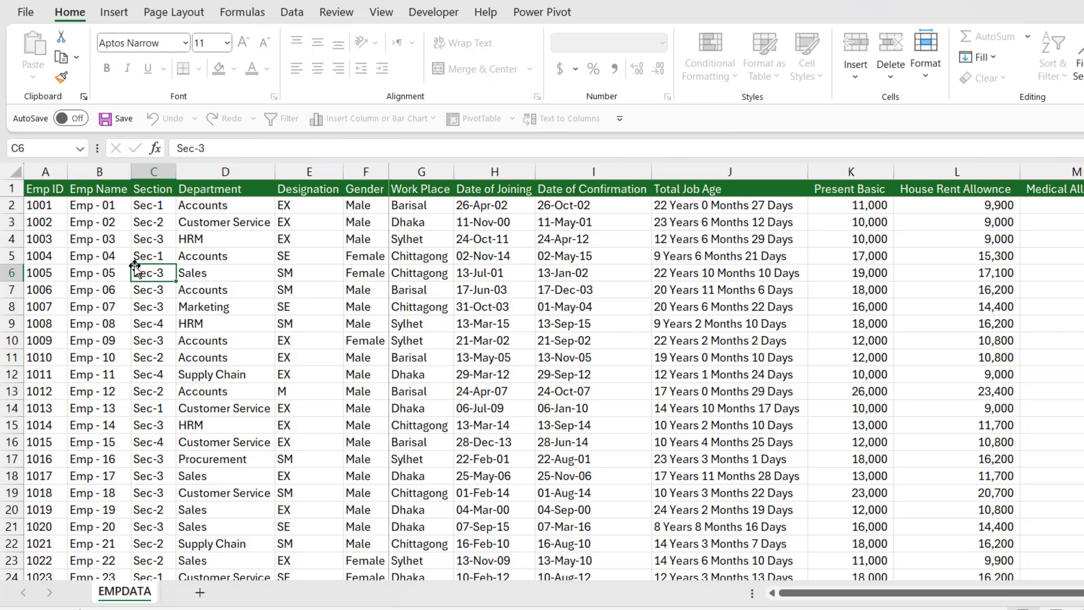
double_click(226, 274)
left_click(652, 345)
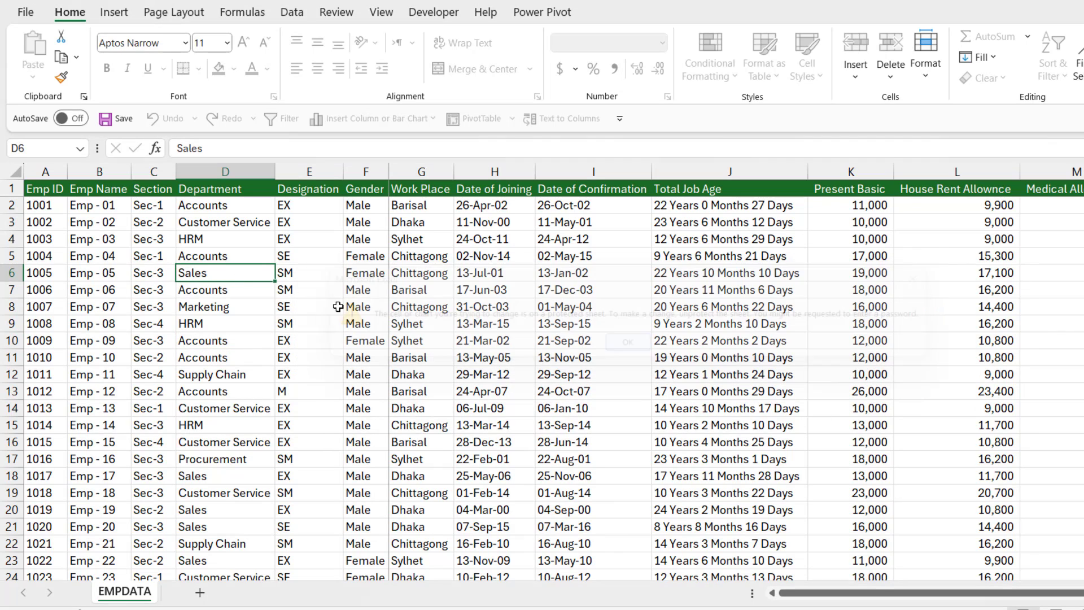
double_click(148, 276)
left_click(628, 345)
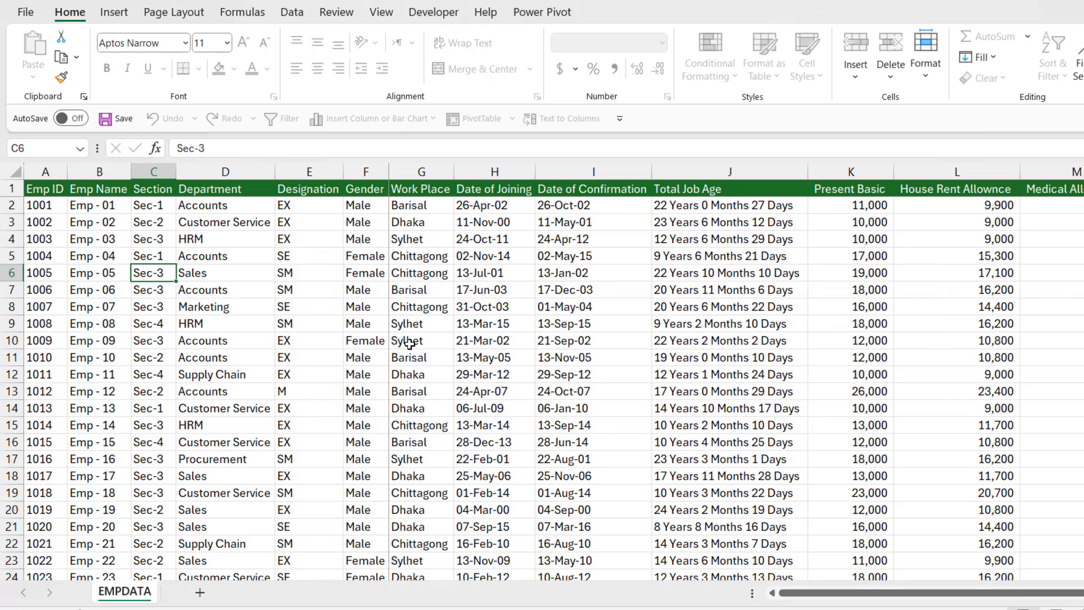
Open the password prompt for unprotecting the EMPDATA sheet and dismiss it without entering anything.
right_click(136, 595)
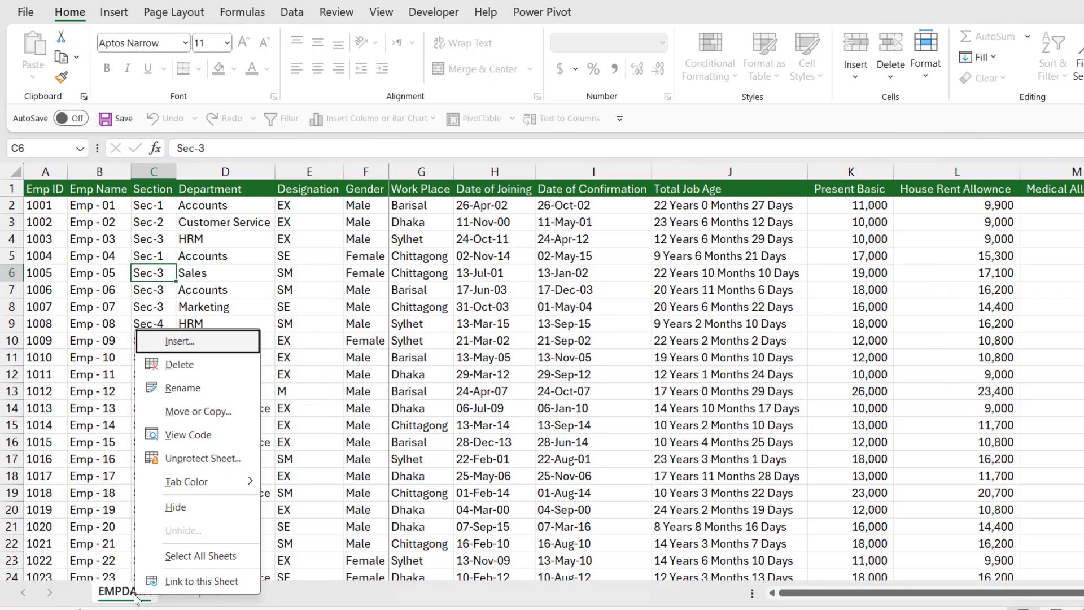
left_click(205, 462)
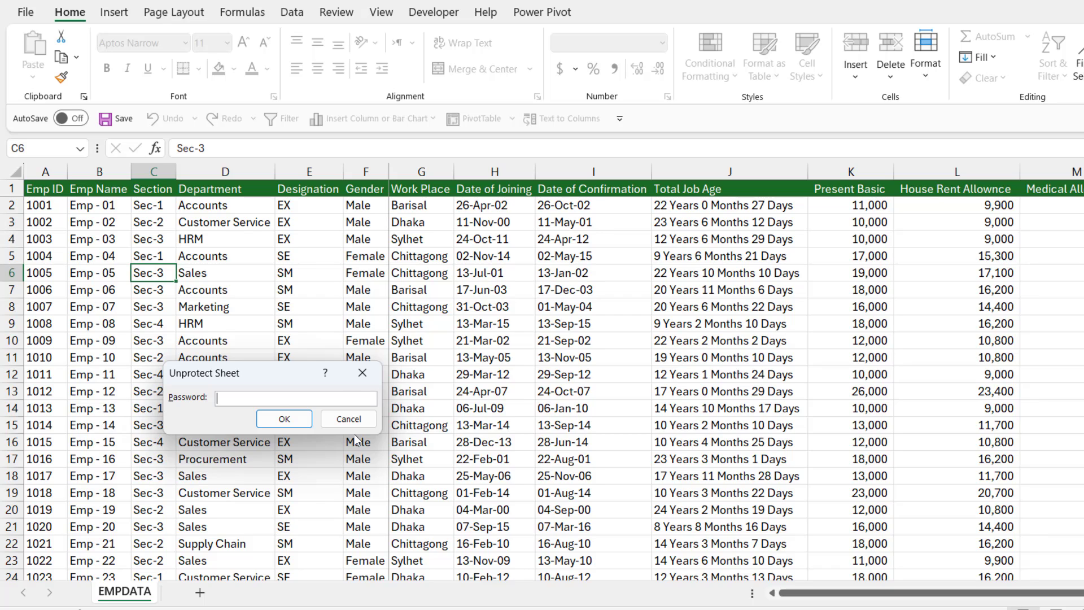
key("Escape")
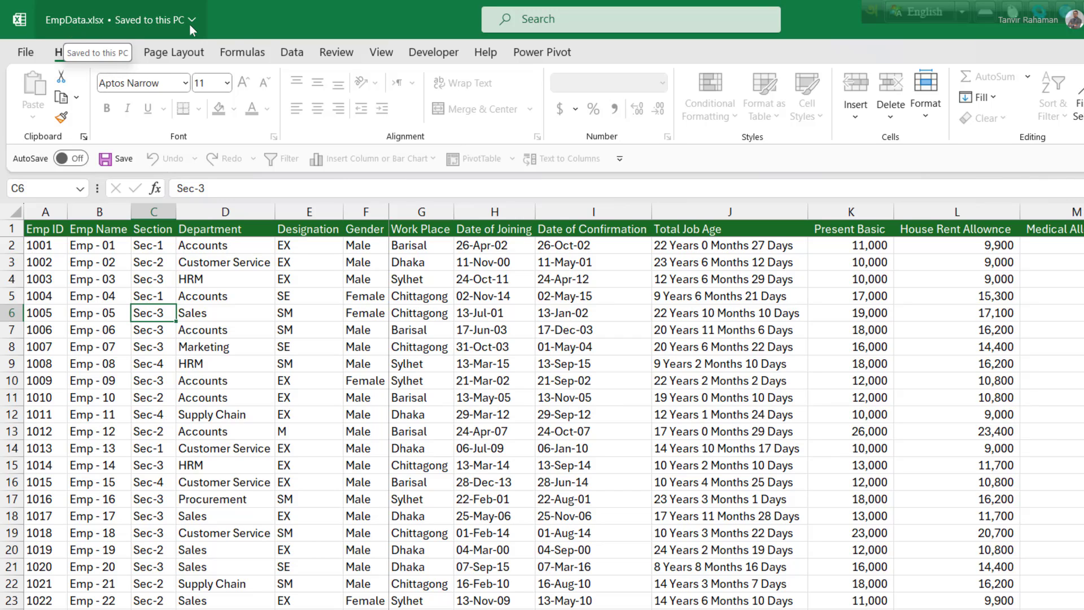
Leave the workbook and create a duplicate of EmpData.xlsx on the desktop.
left_click(1083, 17)
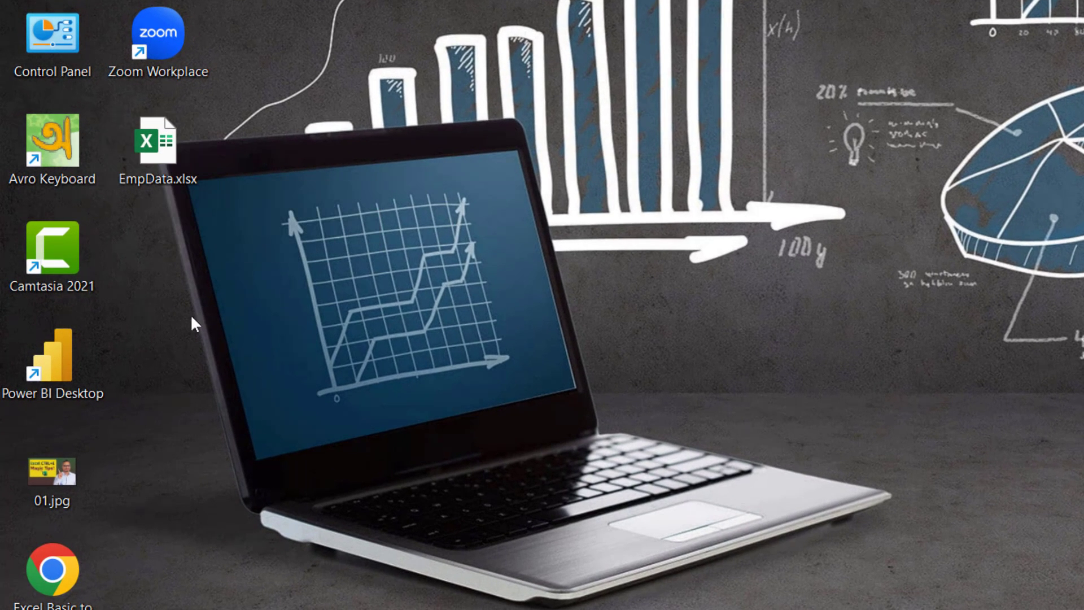
key("ctrl+v")
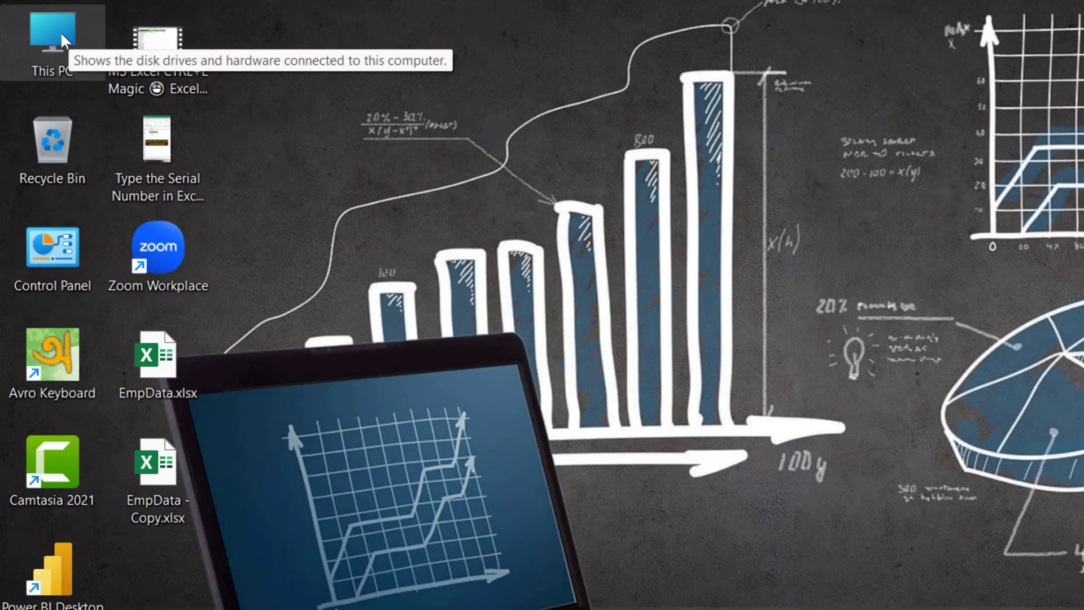
Check in the File Explorer display settings of This PC whether file name extensions are shown.
double_click(52, 33)
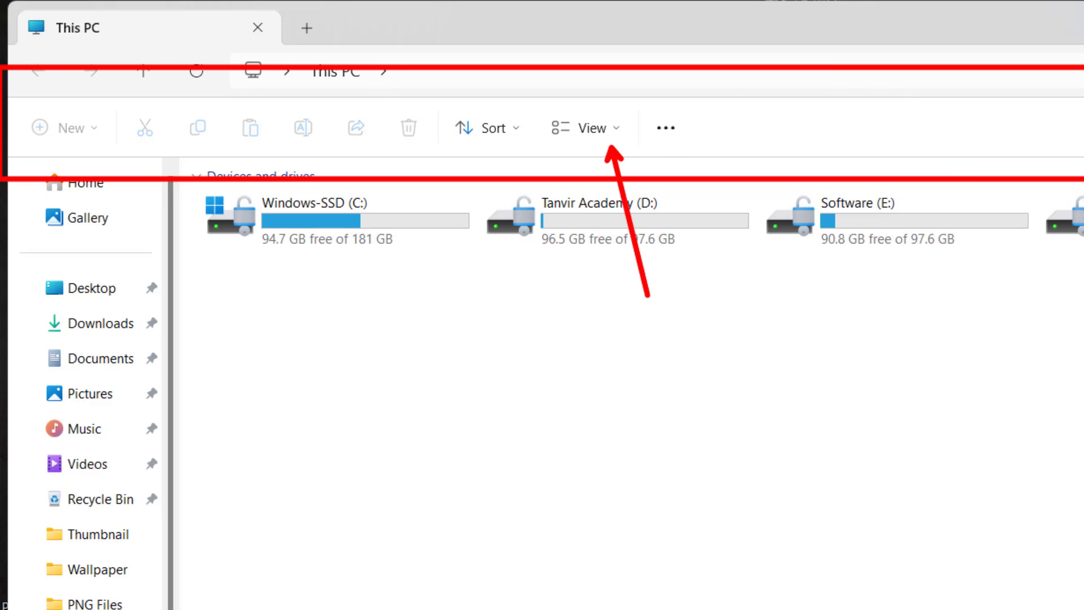
left_click(616, 130)
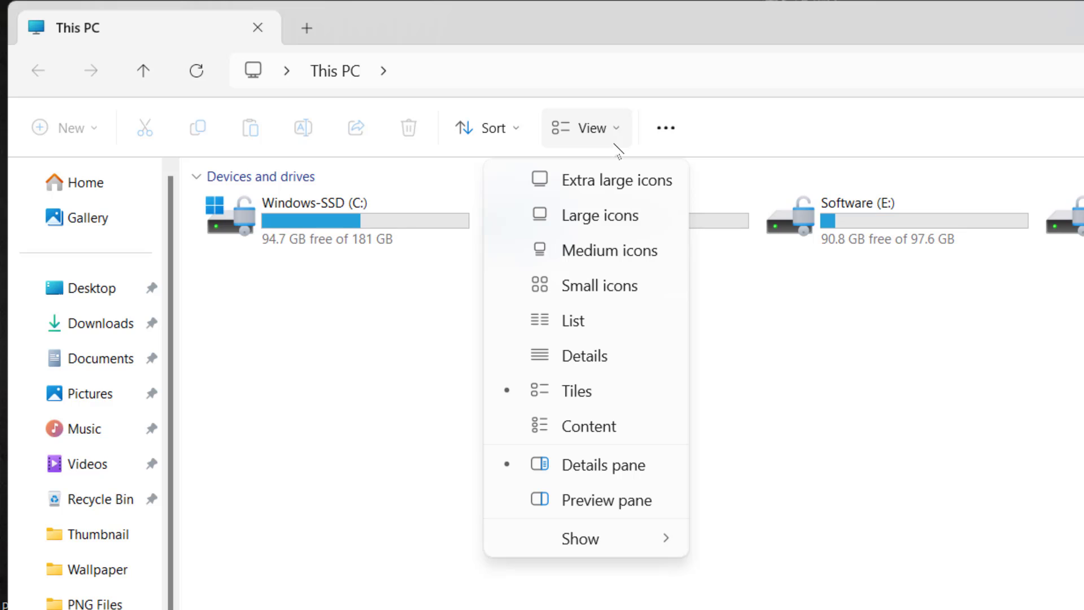
mouse_move(615, 541)
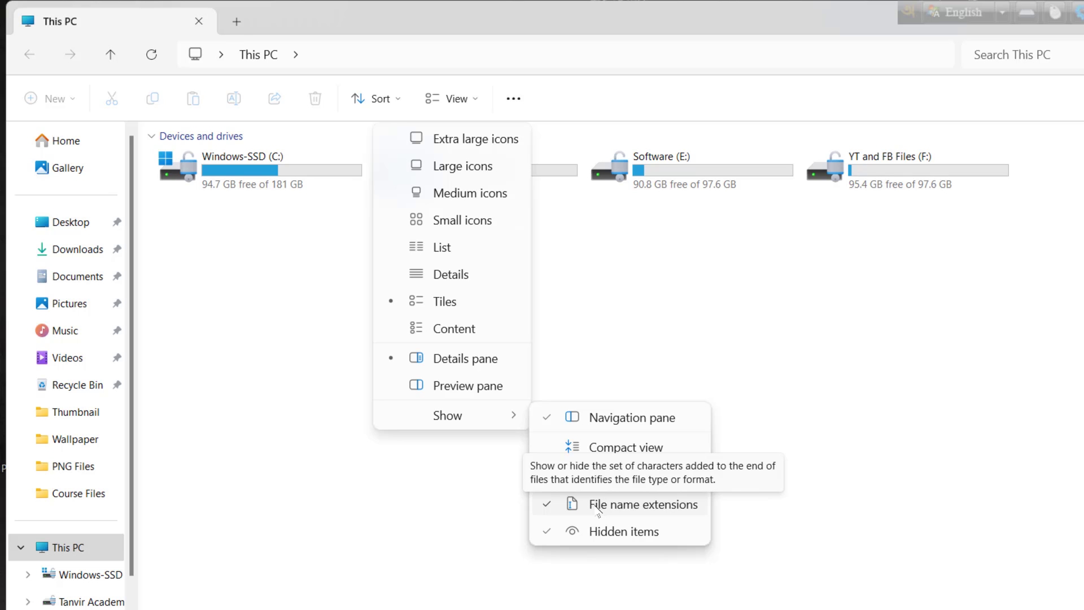
left_click(600, 259)
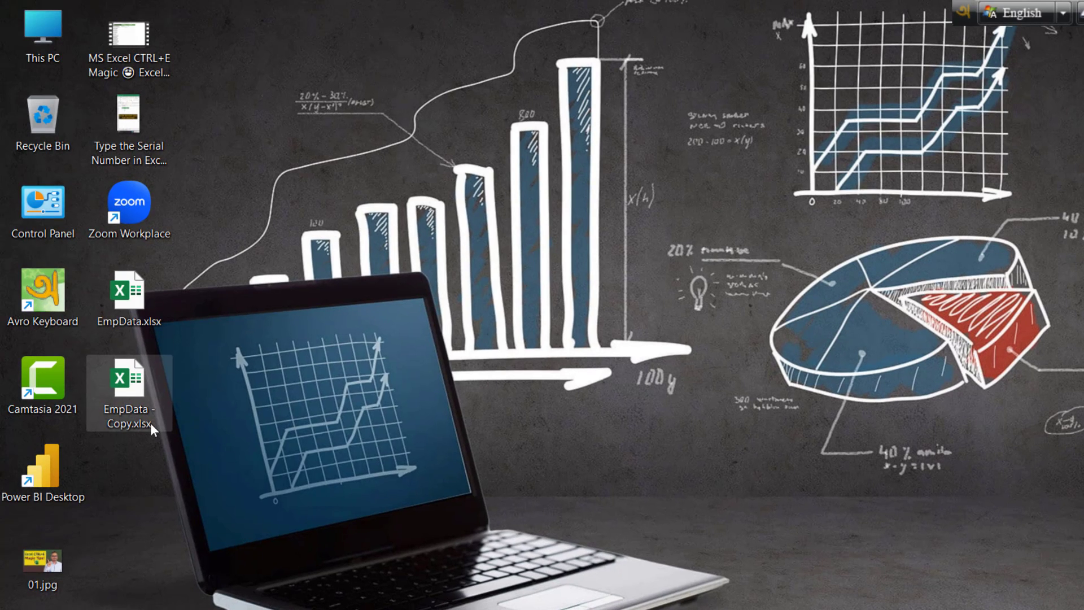
Rename the desktop file EmpData - Copy.xlsx to EmpData - Copy.zip and accept the extension change.
mouse_move(134, 393)
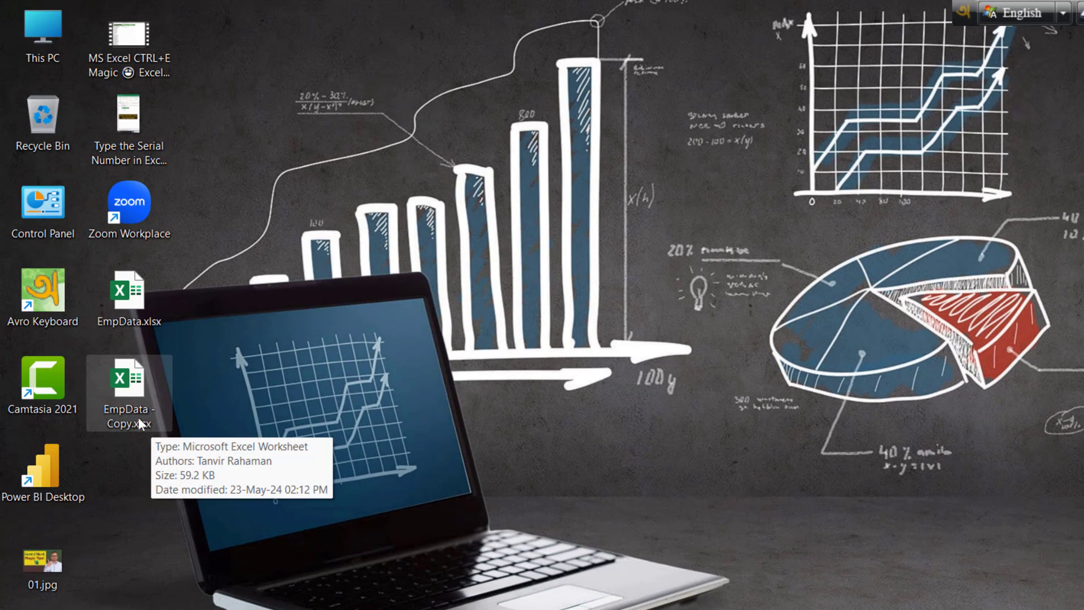
right_click(131, 417)
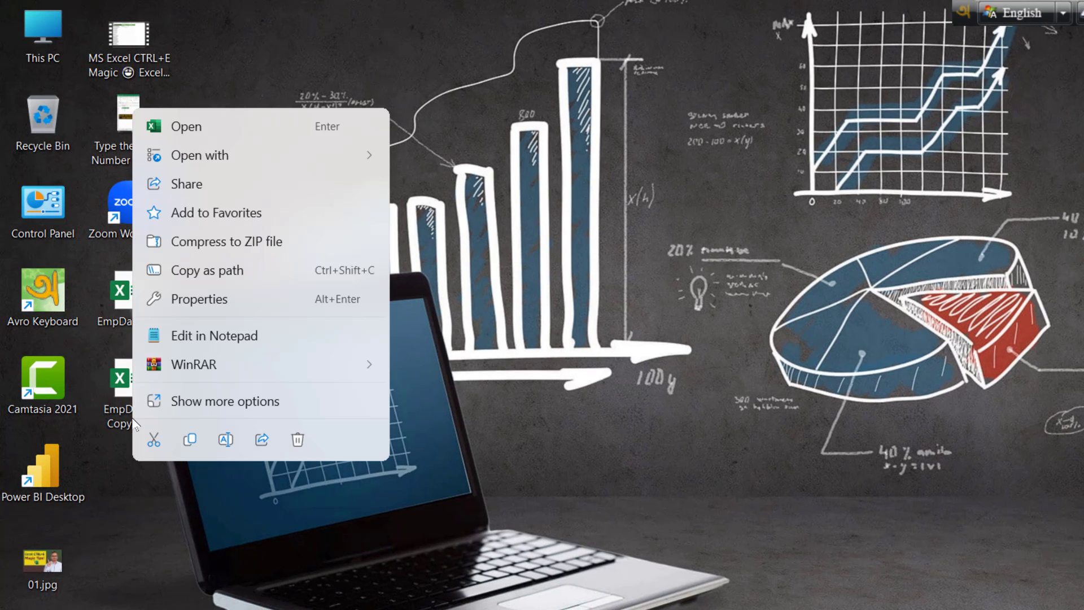
left_click(203, 402)
left_click(232, 377)
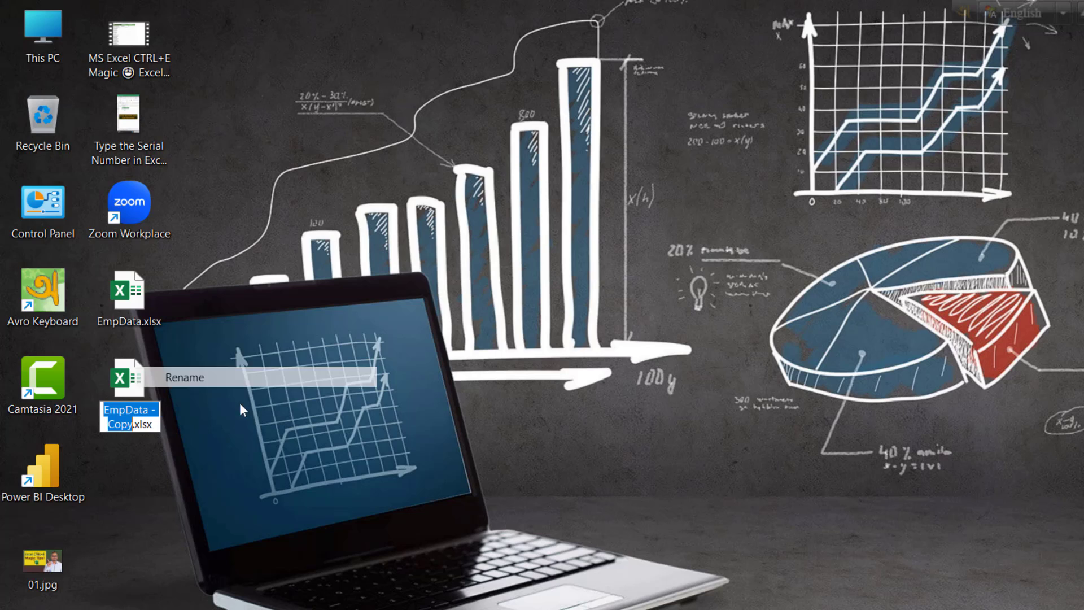
left_click(158, 423)
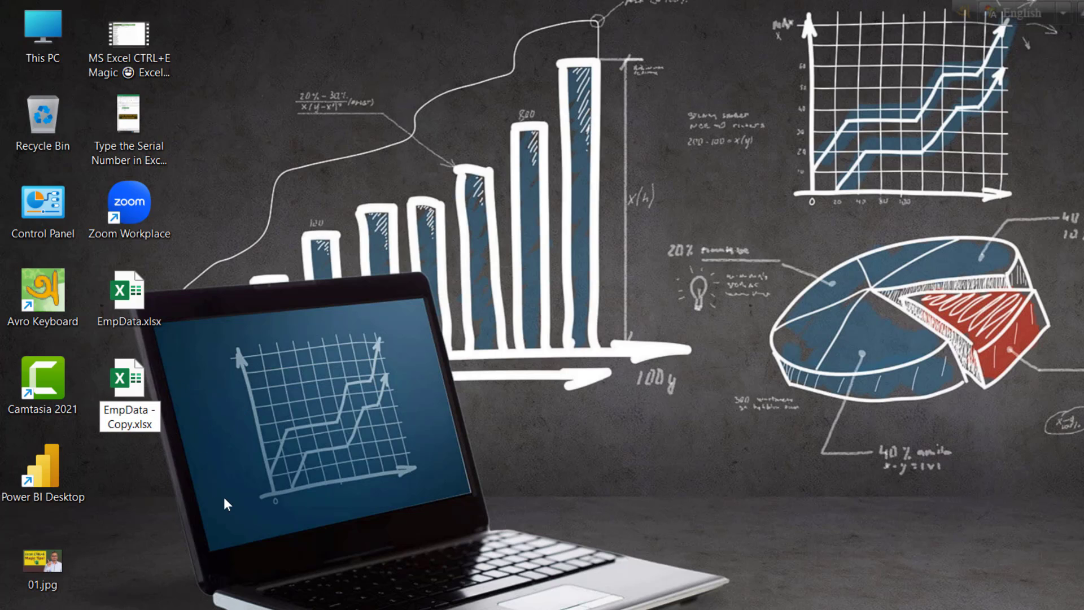
key("BackSpace")
key("BackSpace")
key("BackSpace")
key("BackSpace")
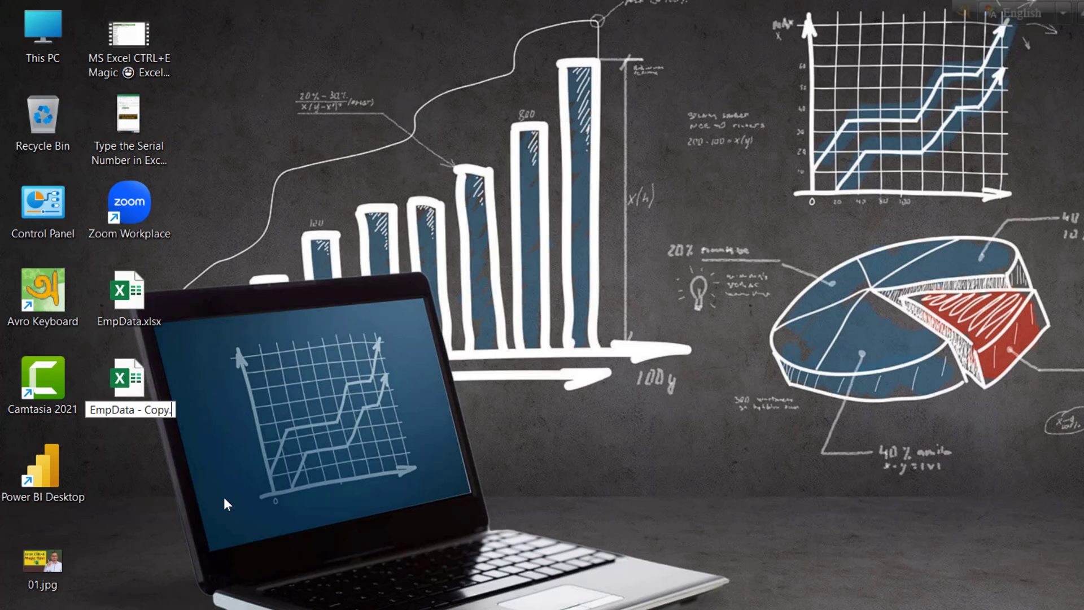
type("zip")
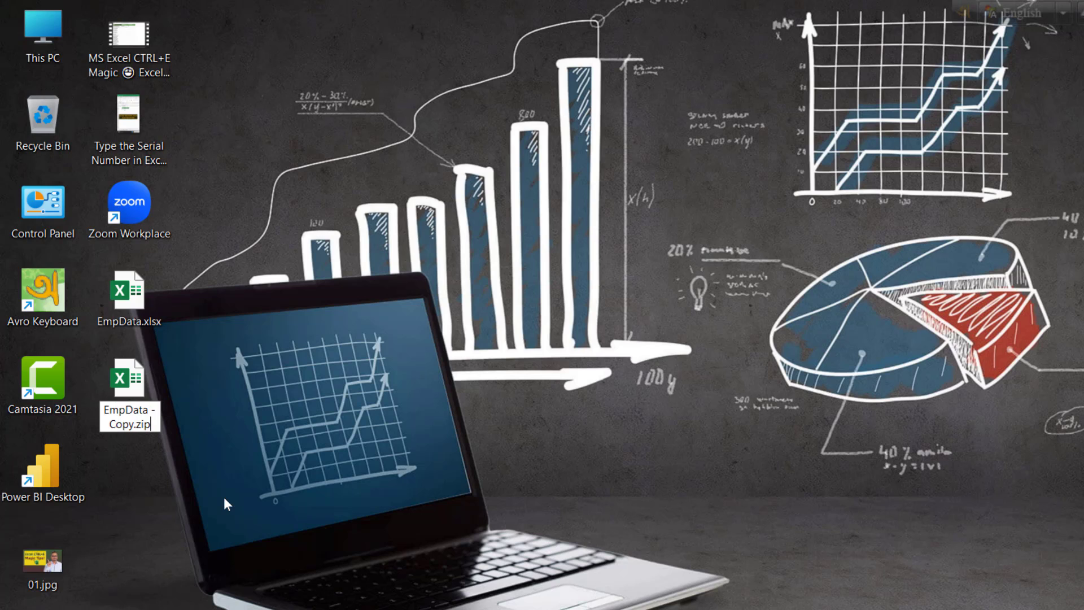
key("Return")
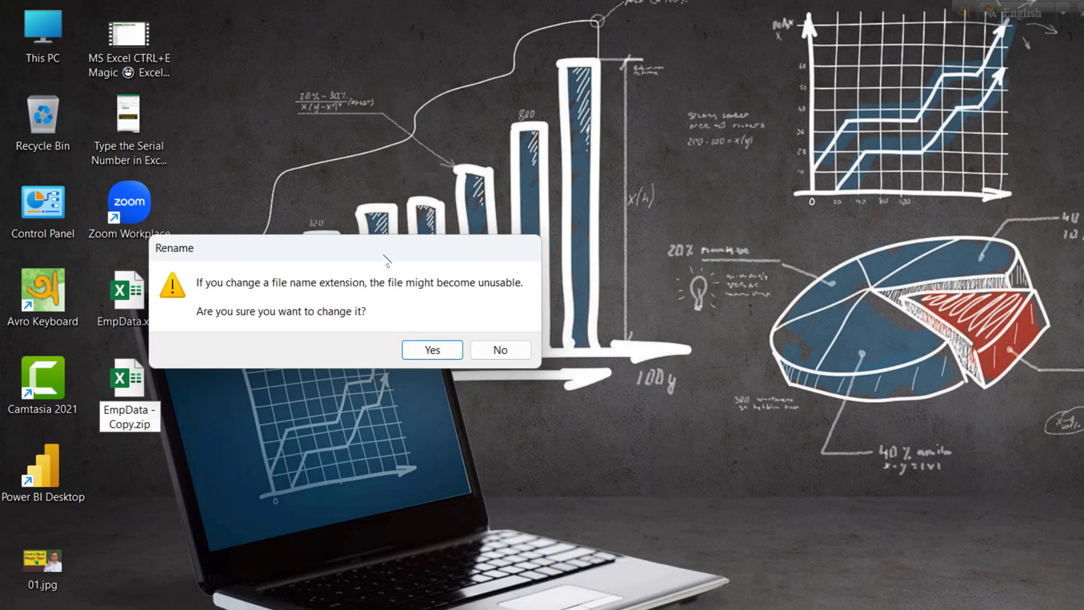
left_click(477, 348)
left_click_drag(224, 497, 481, 354)
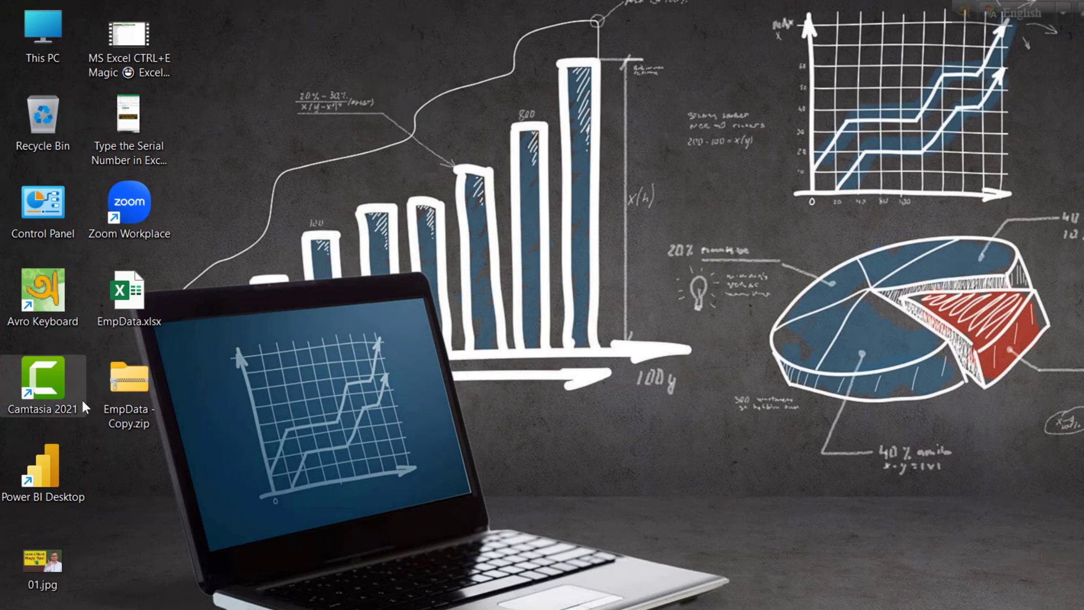
Open the xl\worksheets folder inside EmpData - Copy.zip and copy sheet1.xml from it to the desktop.
double_click(124, 398)
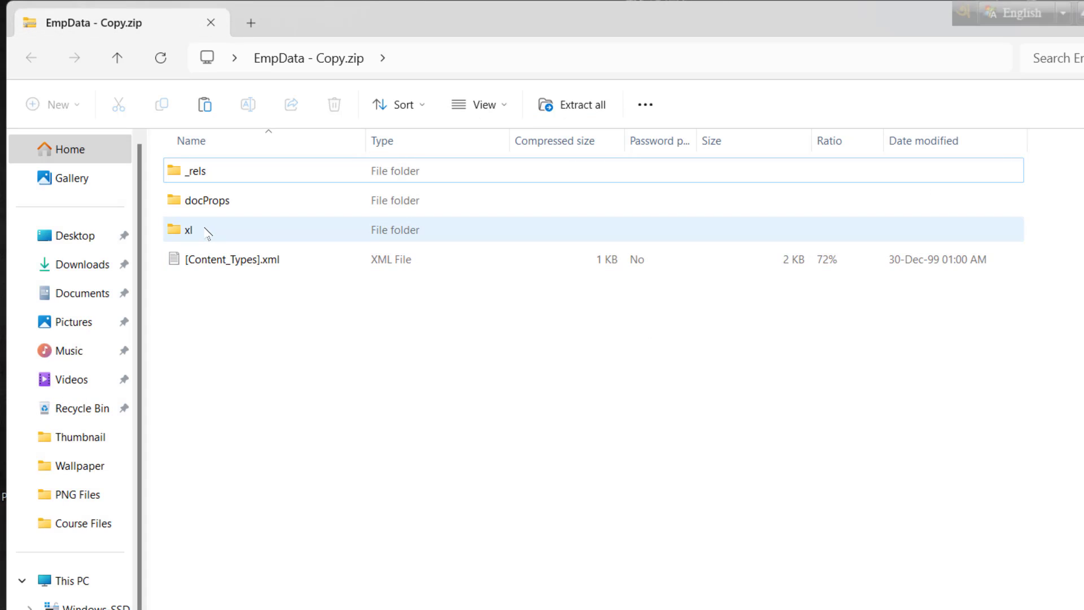
double_click(197, 231)
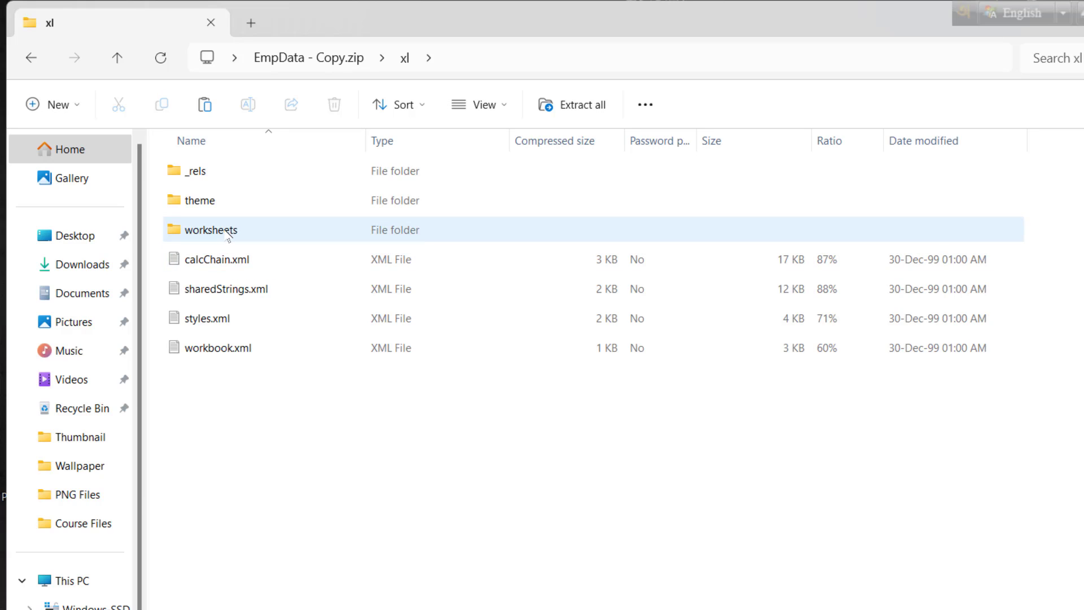
double_click(225, 235)
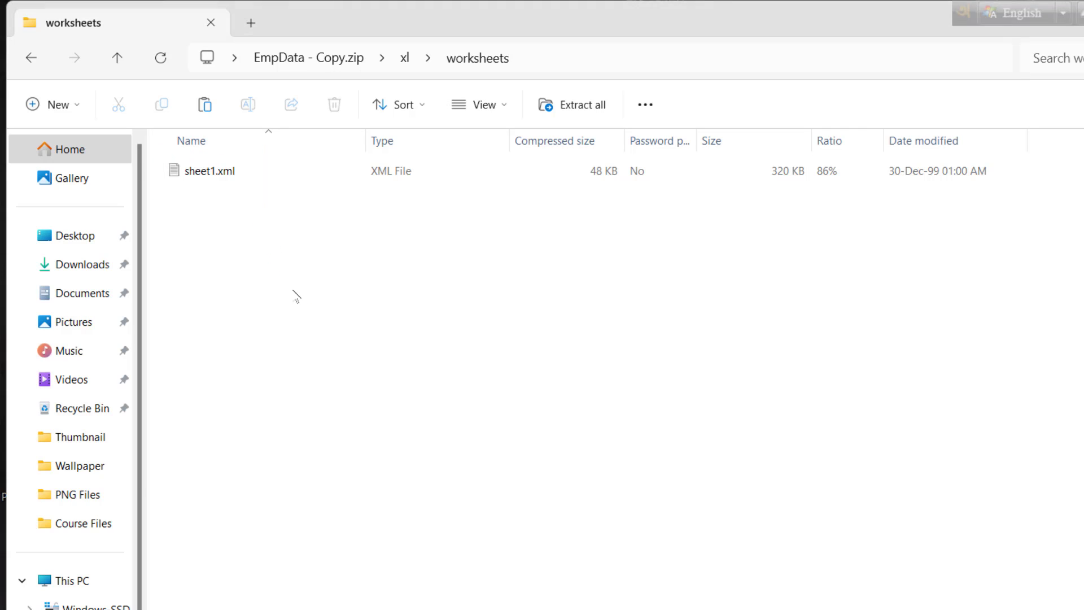
left_click(228, 178)
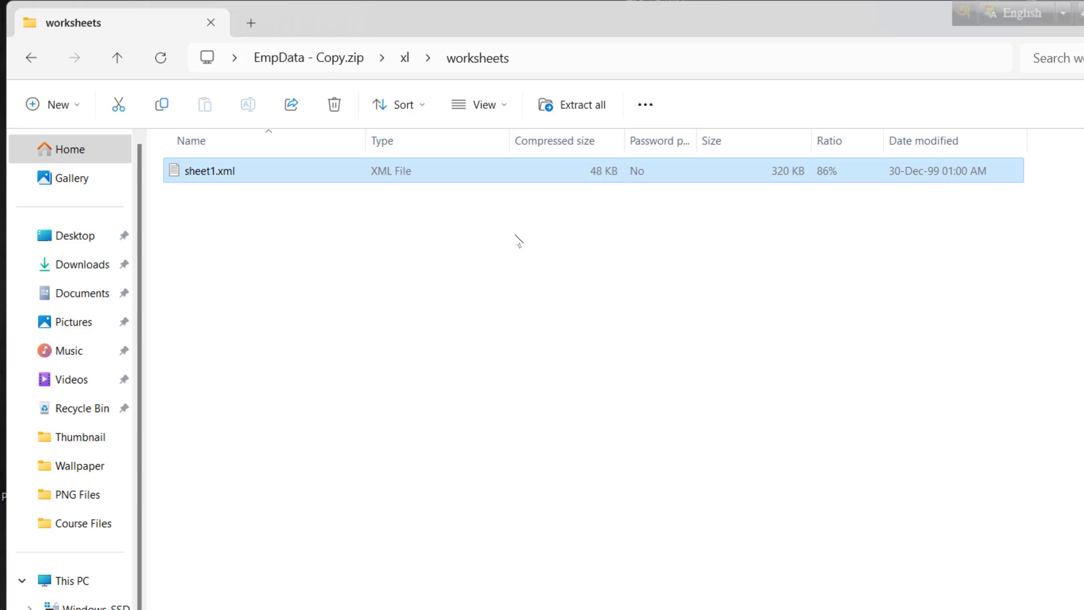
left_click(1081, 12)
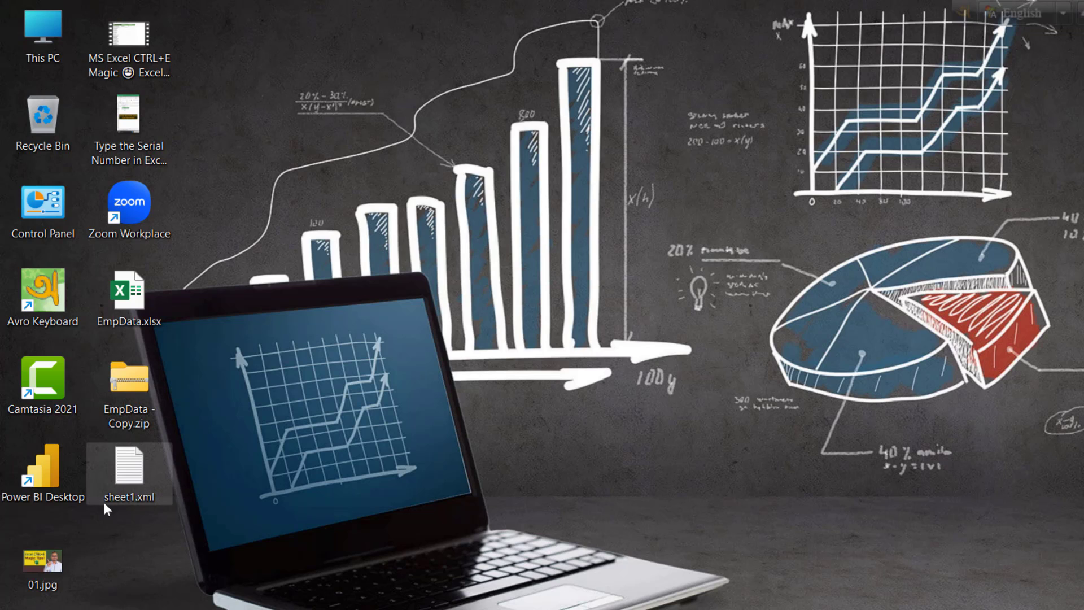
Open the desktop copy of sheet1.xml in Notepad and maximize its window.
right_click(133, 500)
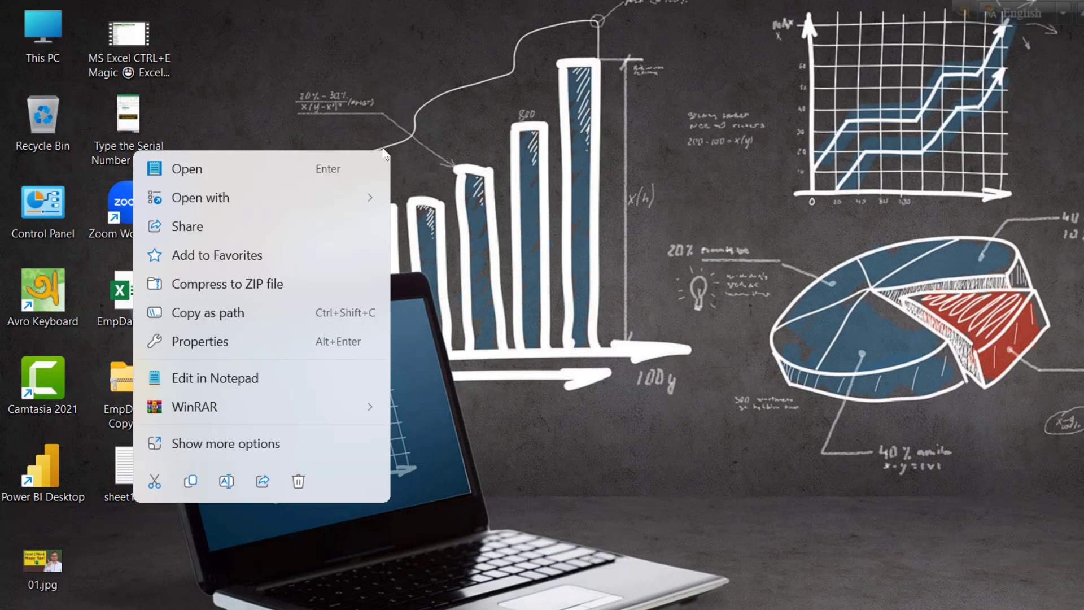
mouse_move(364, 197)
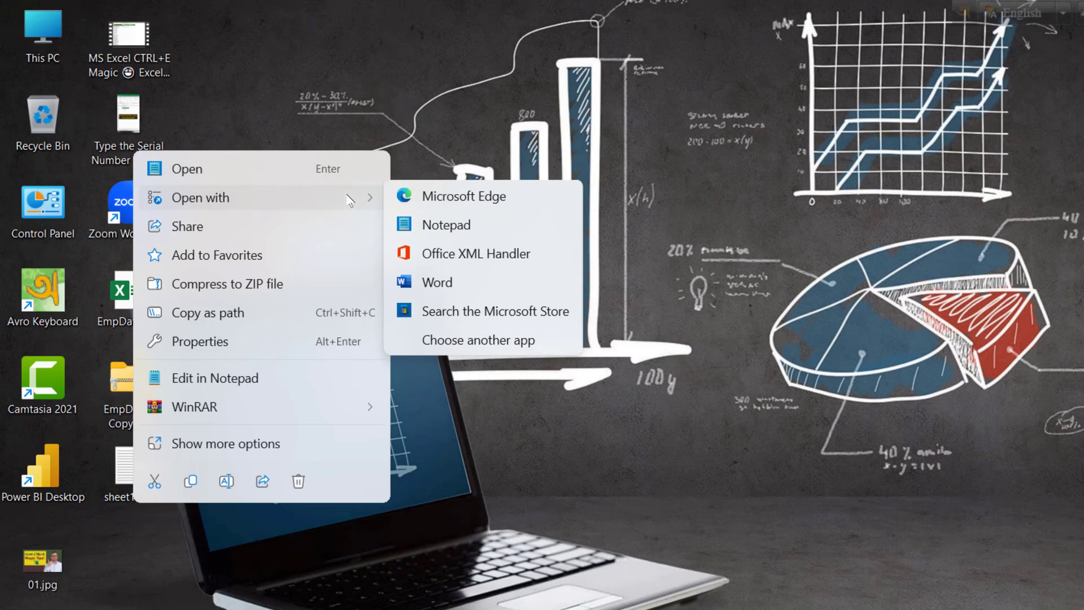
left_click(435, 232)
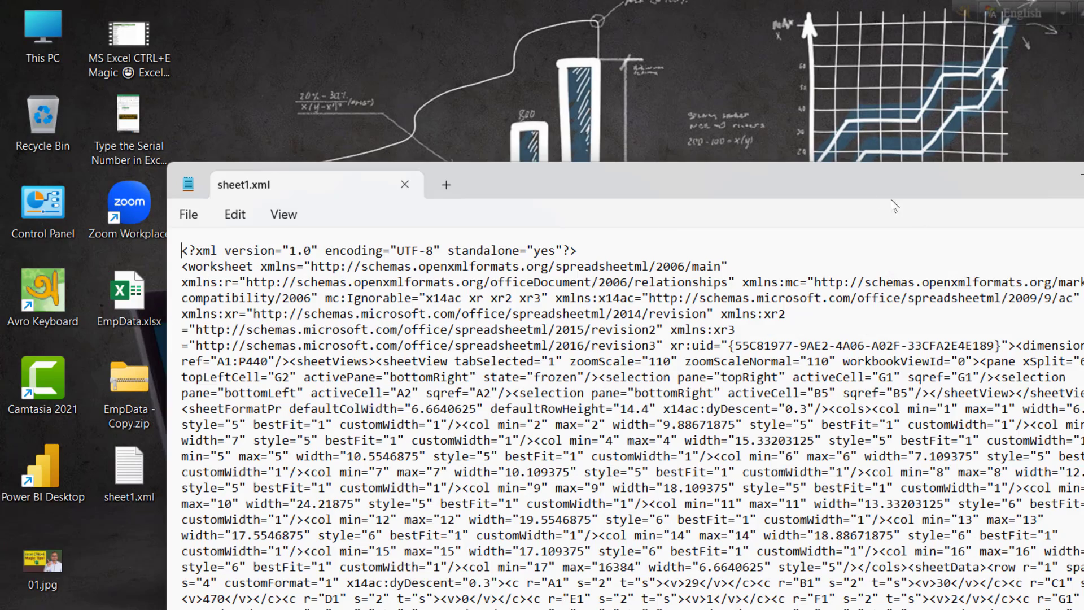
left_click(1083, 175)
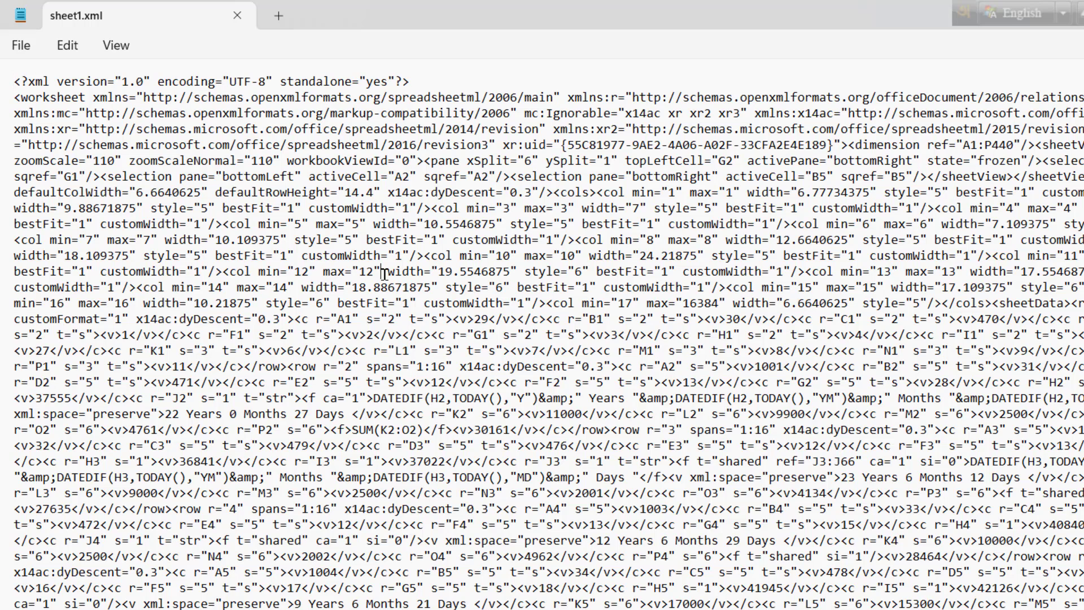
Find "protect" in sheet1.xml, delete the entire sheetProtection element between </sheetData> and <phoneticPr, and save the file.
key("ctrl+f")
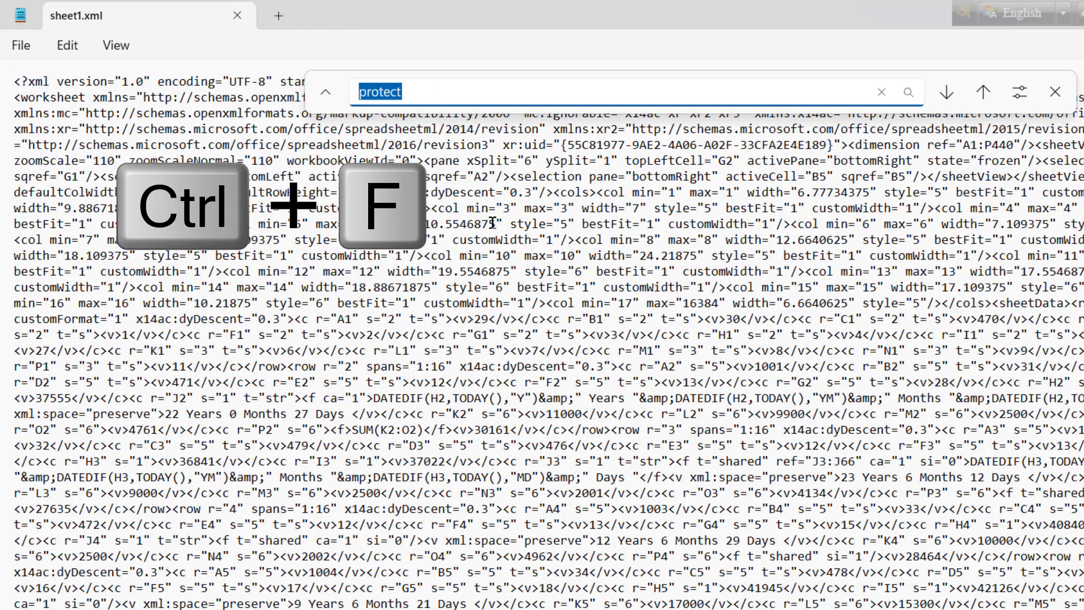
left_click(406, 92)
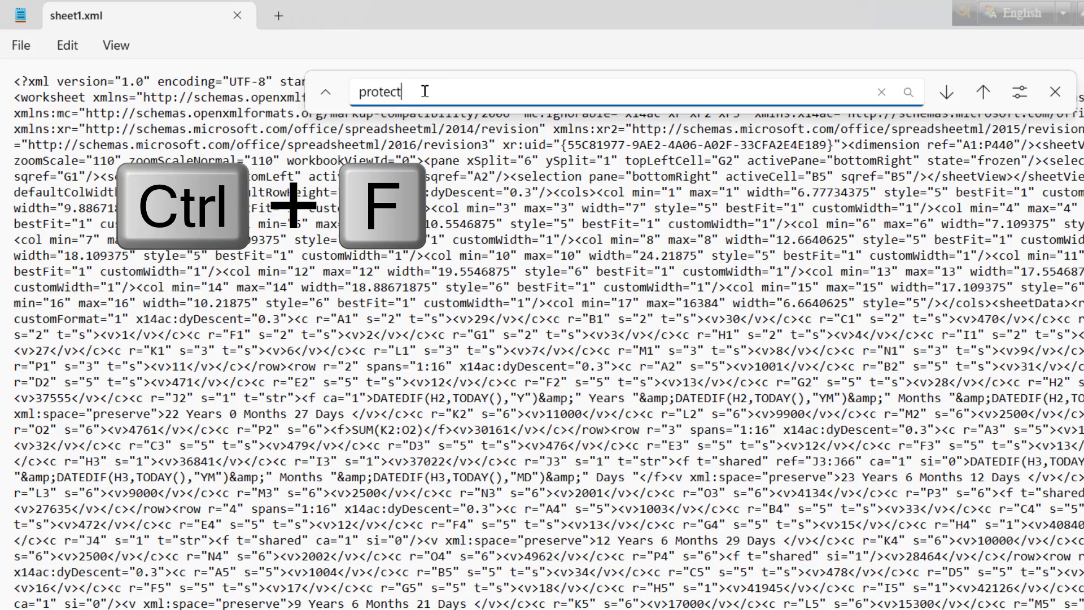
key("Return")
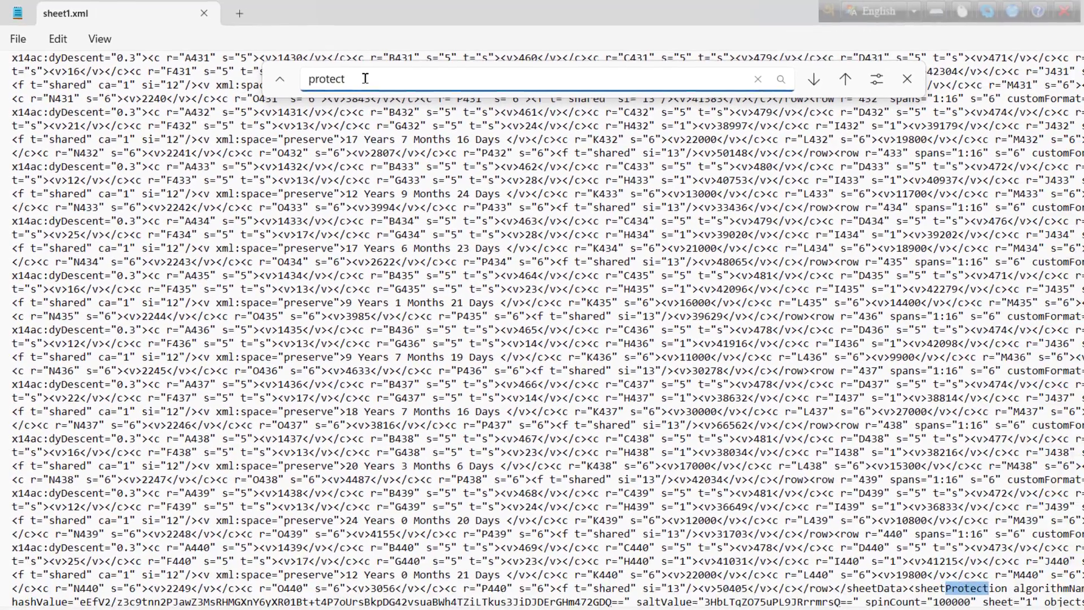
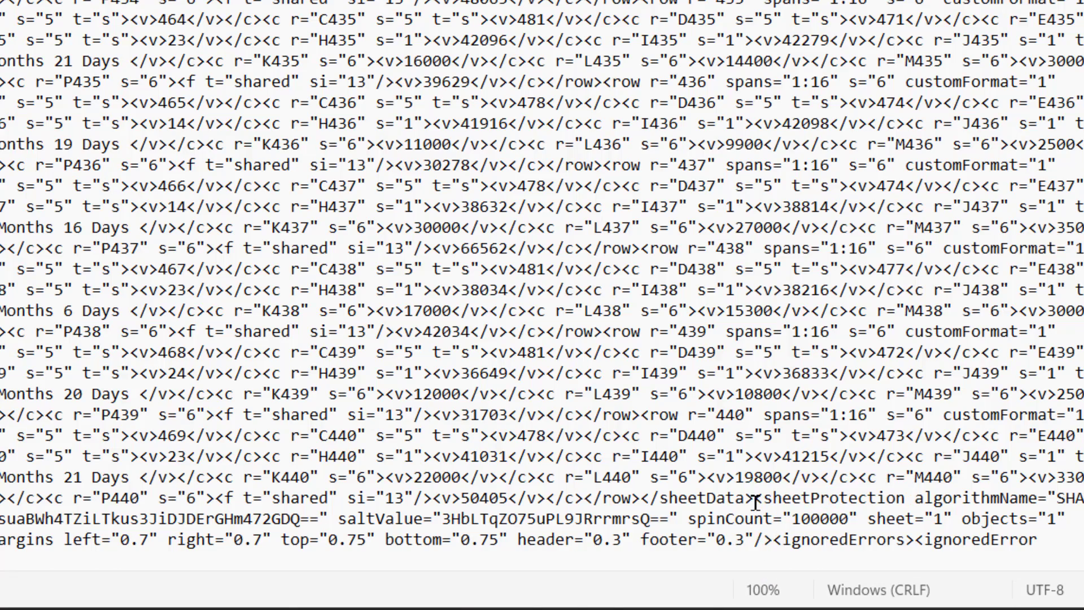
left_click_drag(754, 499, 348, 499)
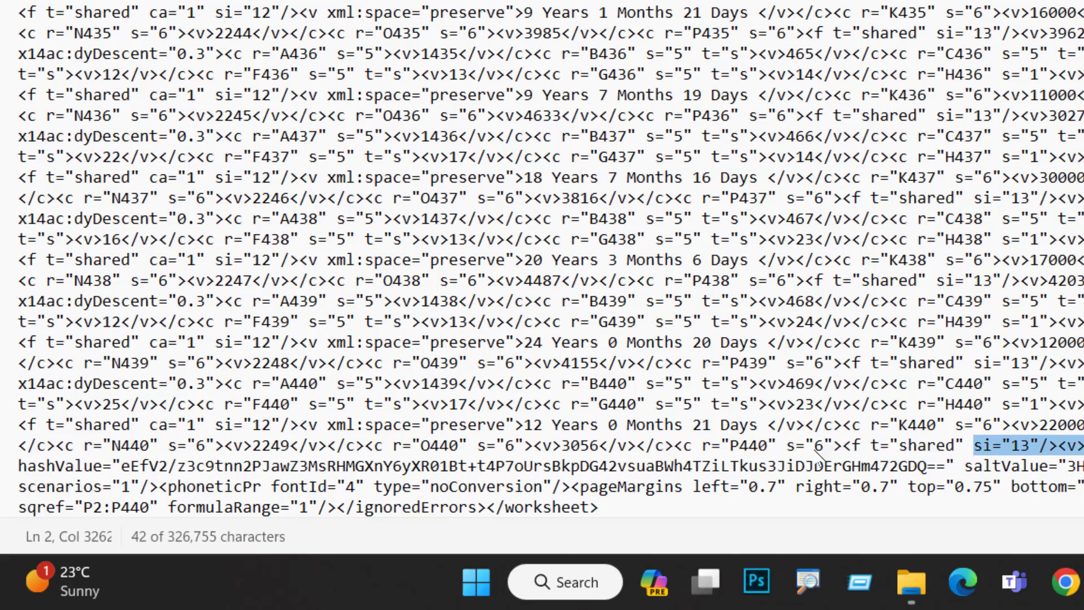
left_click_drag(817, 455, 161, 493)
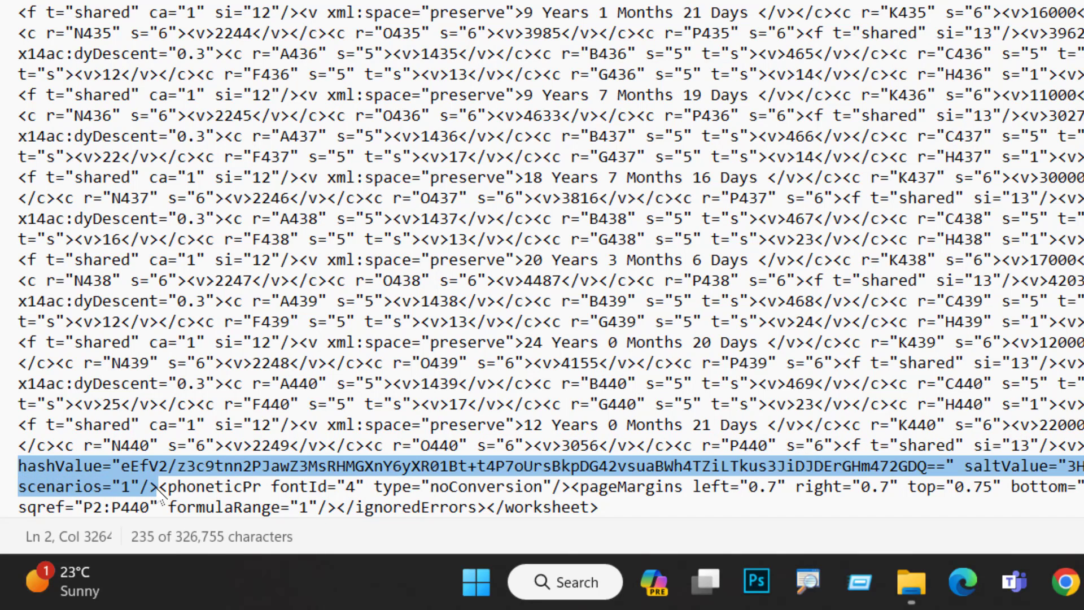
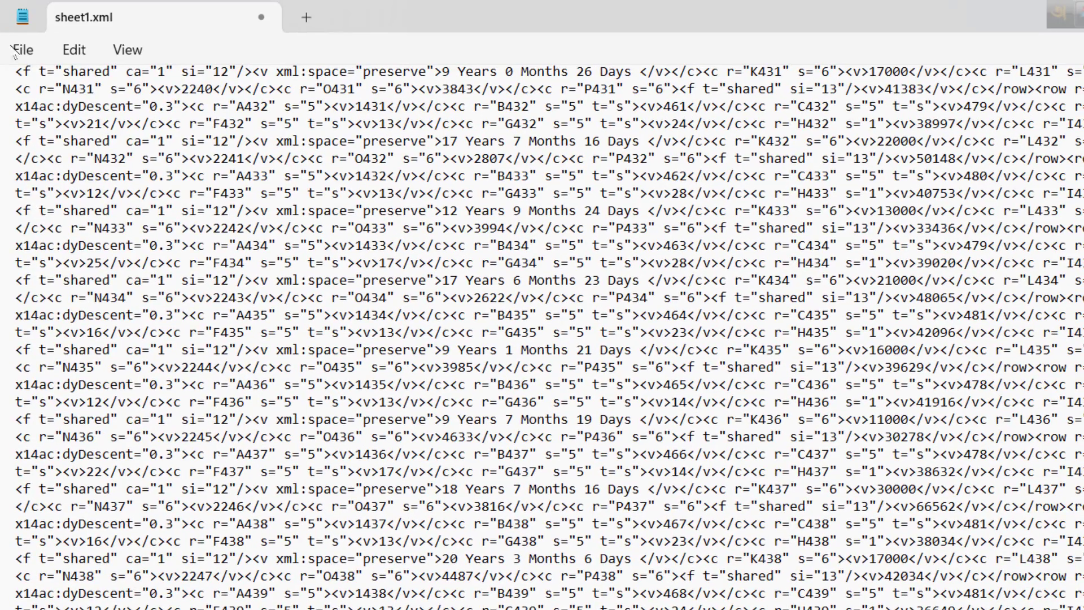
left_click(23, 51)
left_click(62, 179)
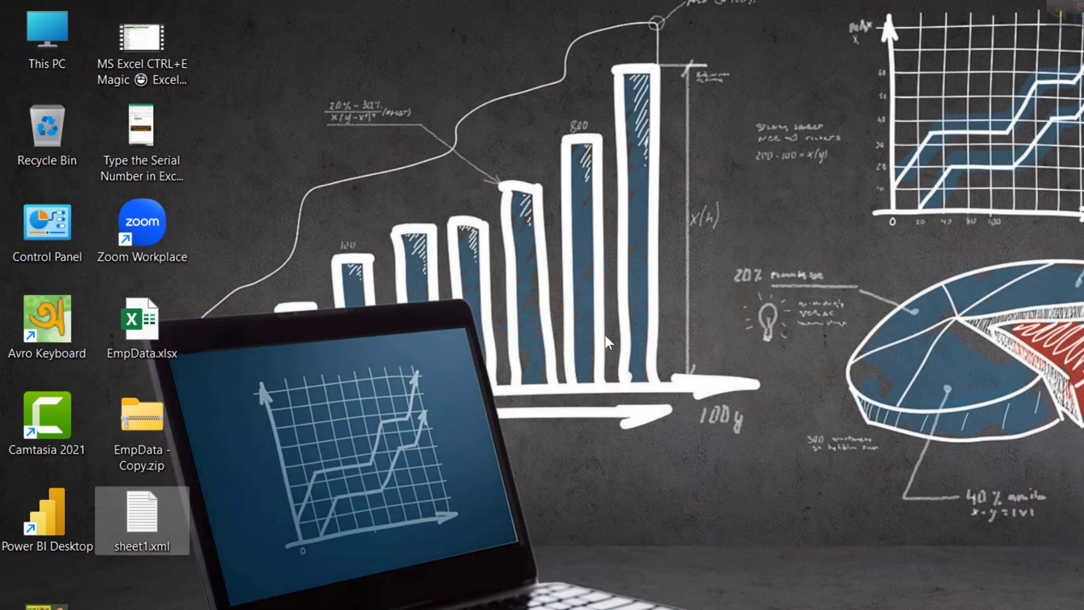
Replace sheet1.xml in the xl\worksheets folder of EmpData - Copy.zip with the edited sheet1.xml from the desktop.
left_click(144, 518)
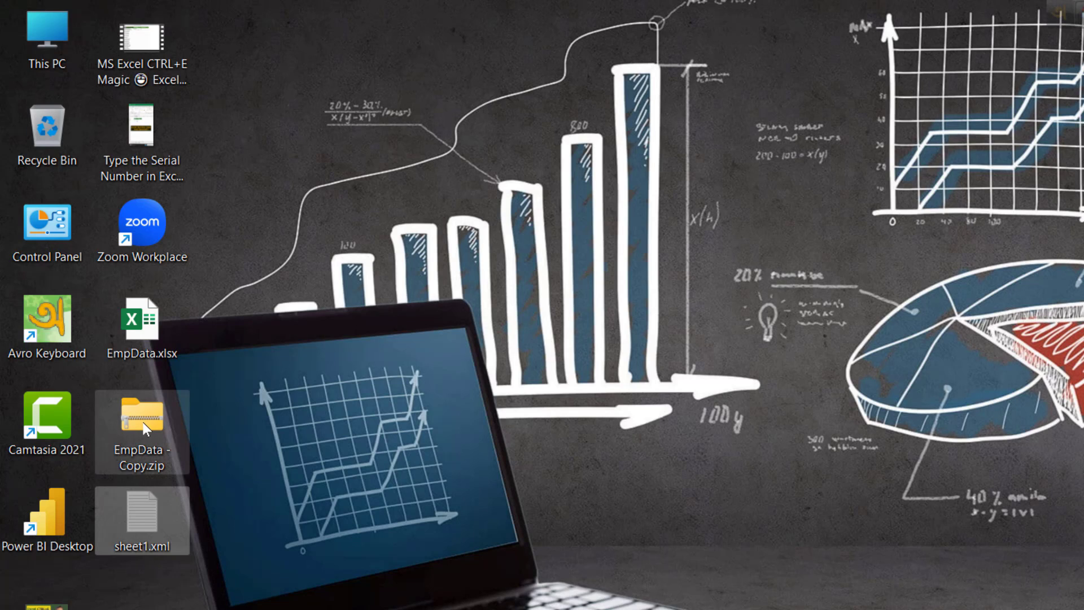
double_click(141, 421)
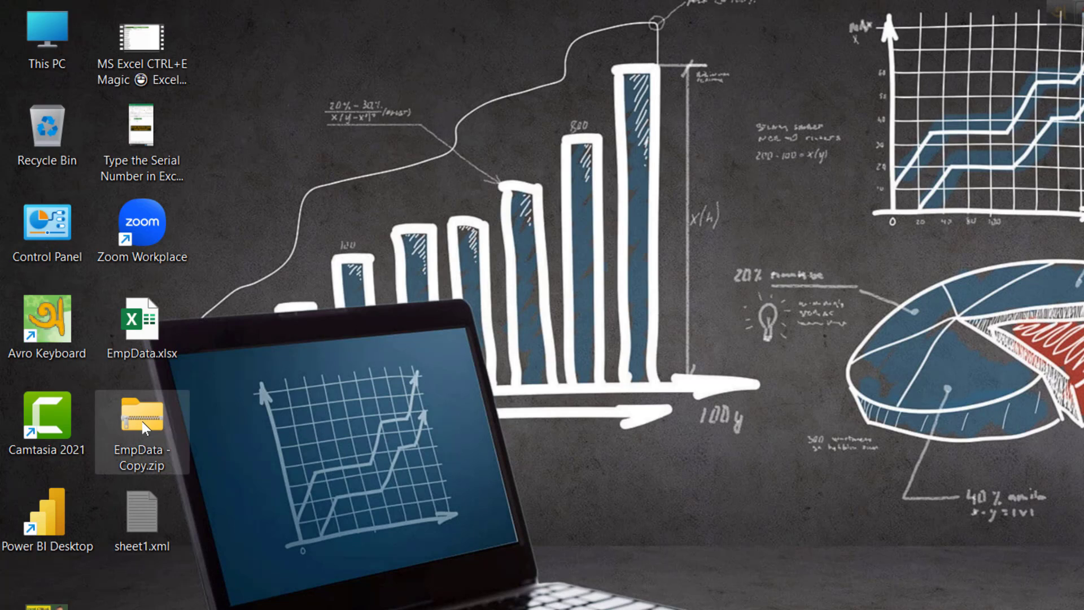
double_click(238, 255)
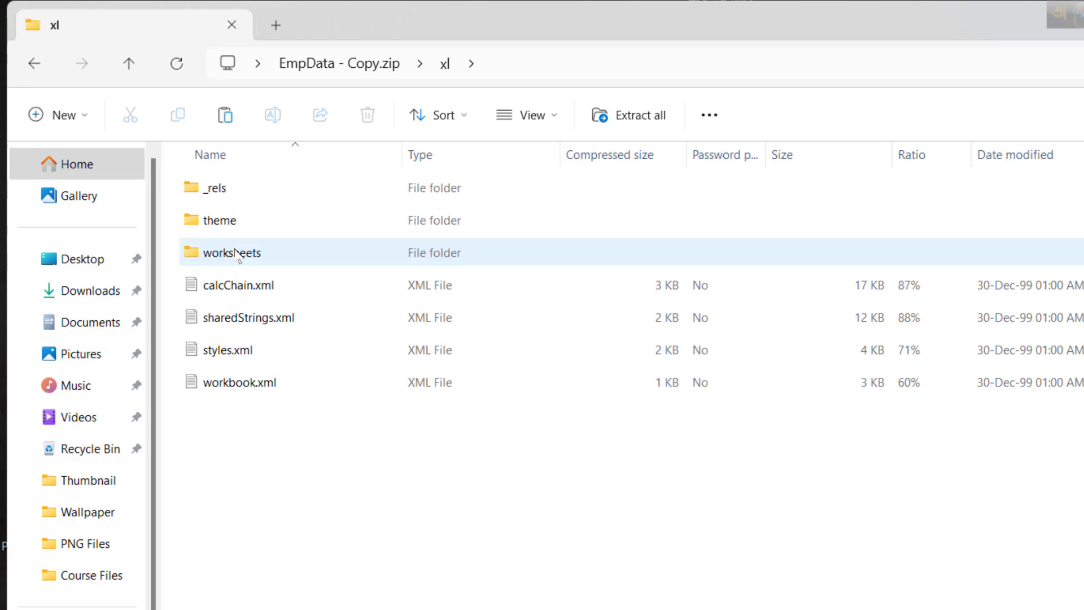
double_click(248, 251)
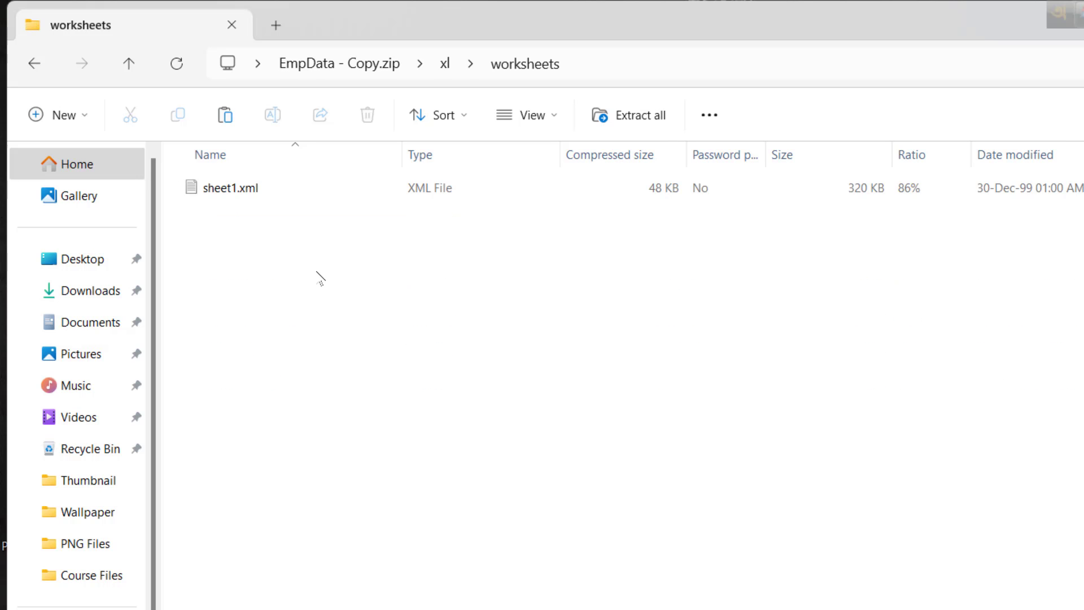
key("ctrl+v")
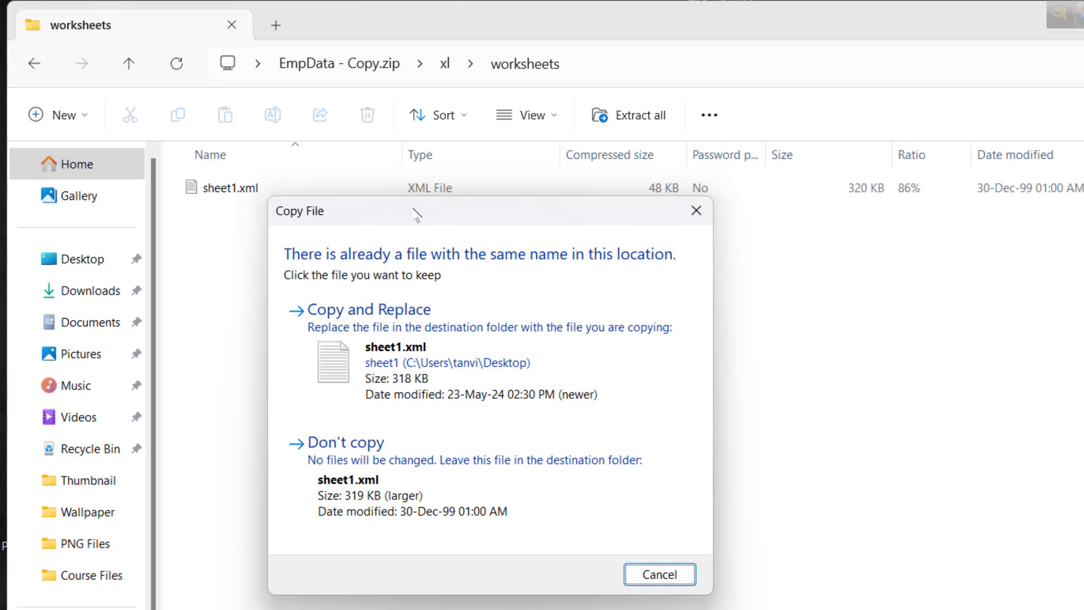
left_click(425, 367)
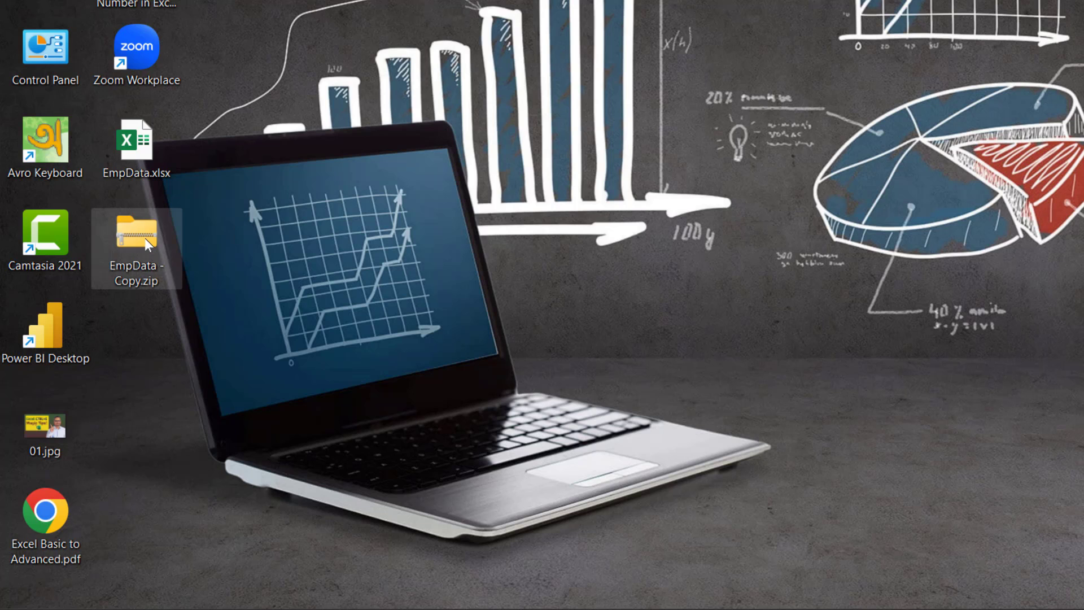
Rename the desktop file EmpData - Copy.zip to EmpData - Copy.xlsx and accept the extension change.
right_click(145, 243)
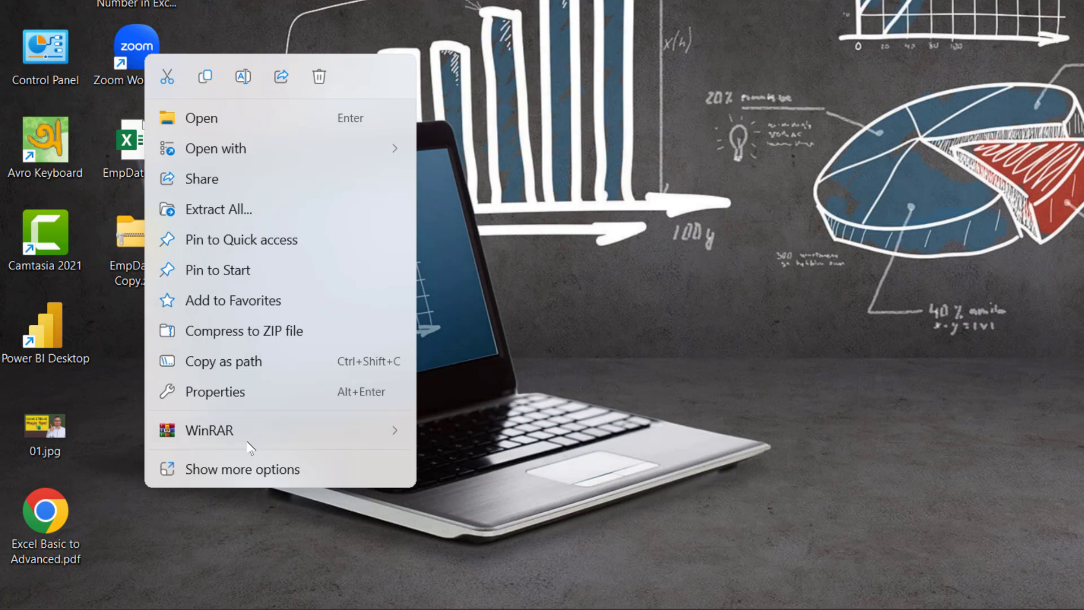
left_click(228, 467)
left_click(199, 565)
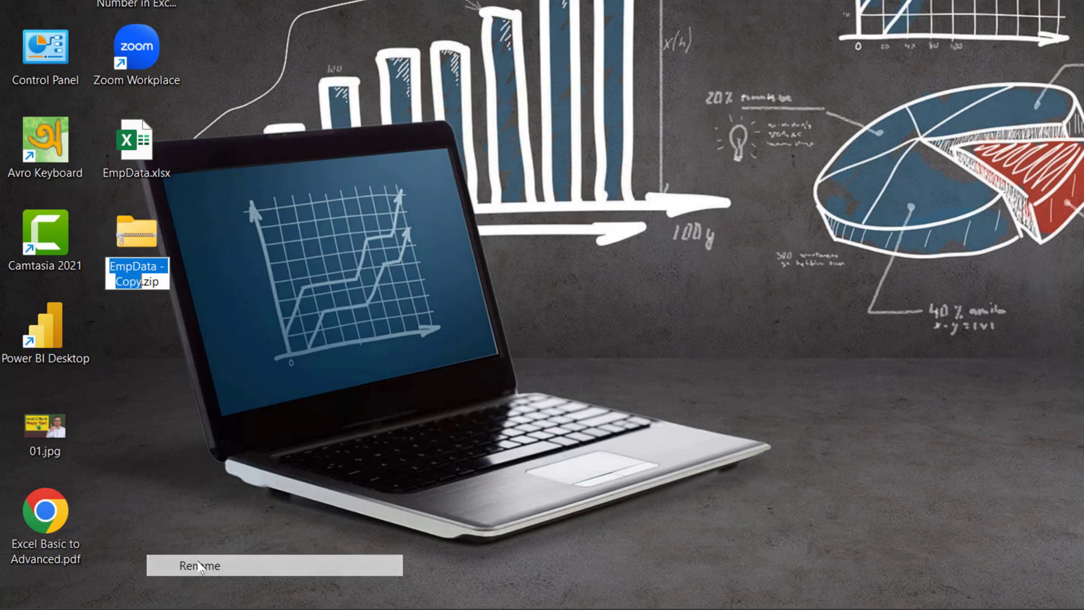
left_click(162, 285)
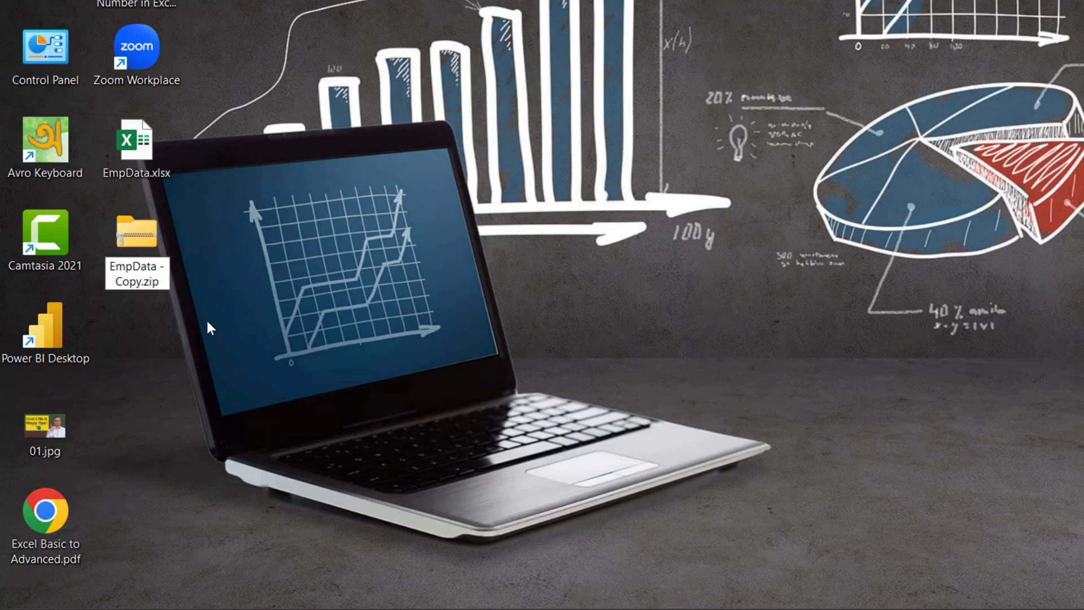
key("BackSpace")
key("BackSpace")
key("BackSpace")
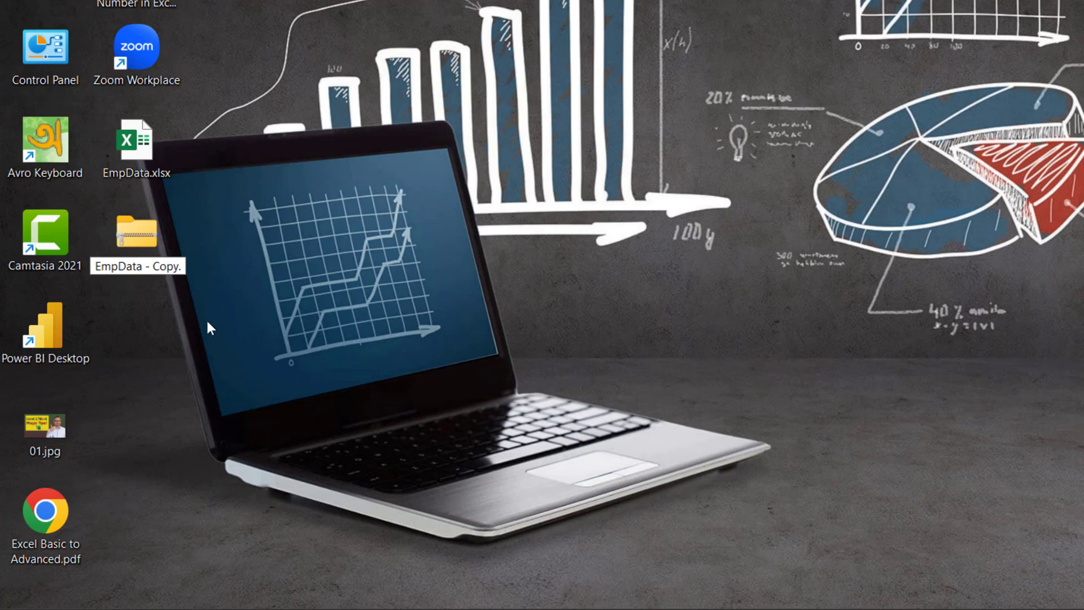
type("xlsx")
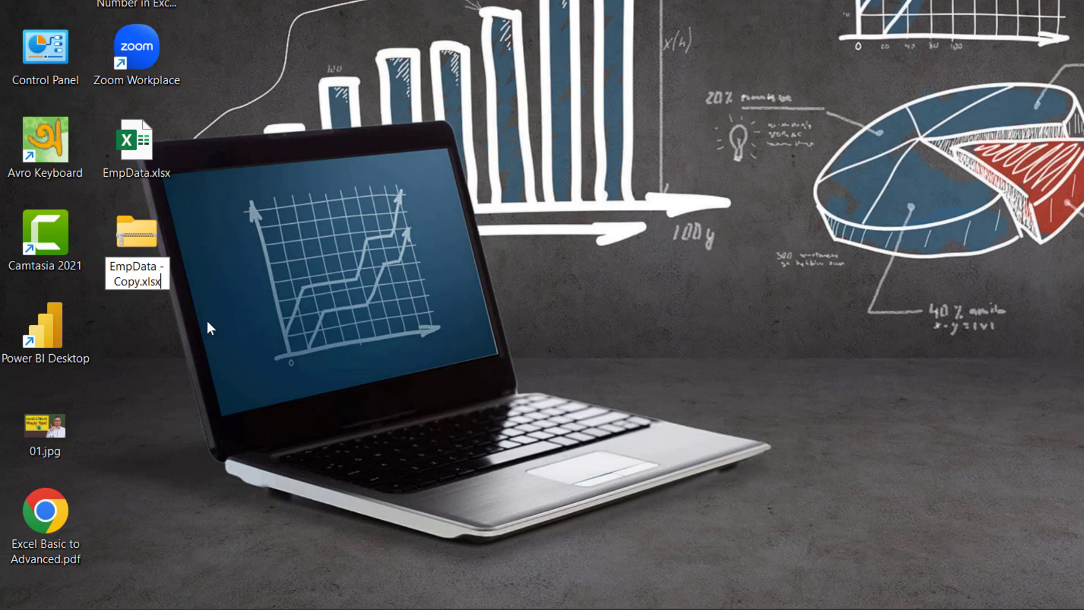
key("Return")
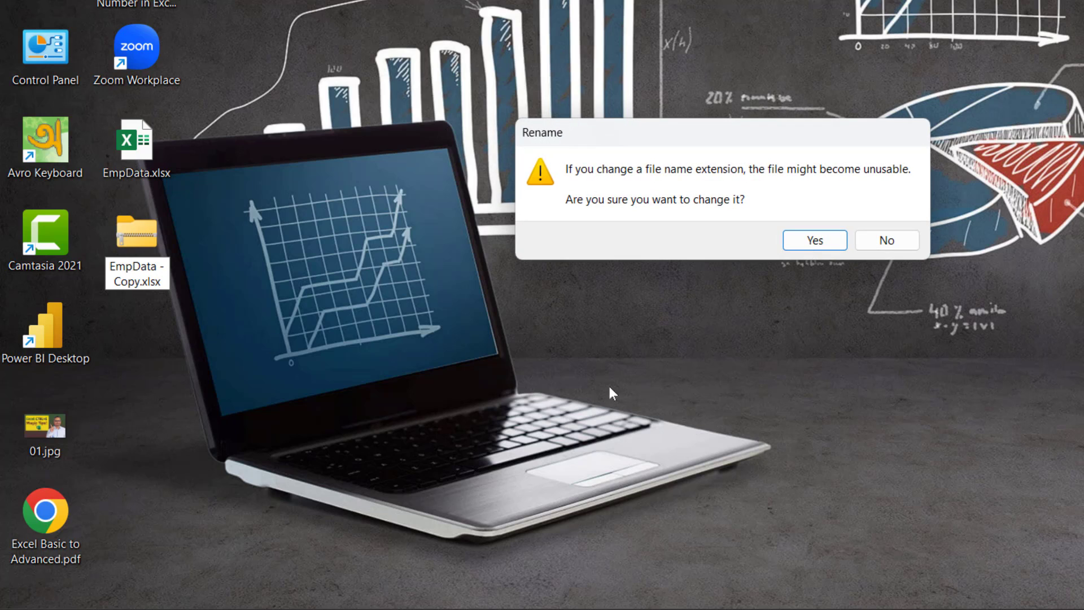
left_click_drag(707, 148, 469, 155)
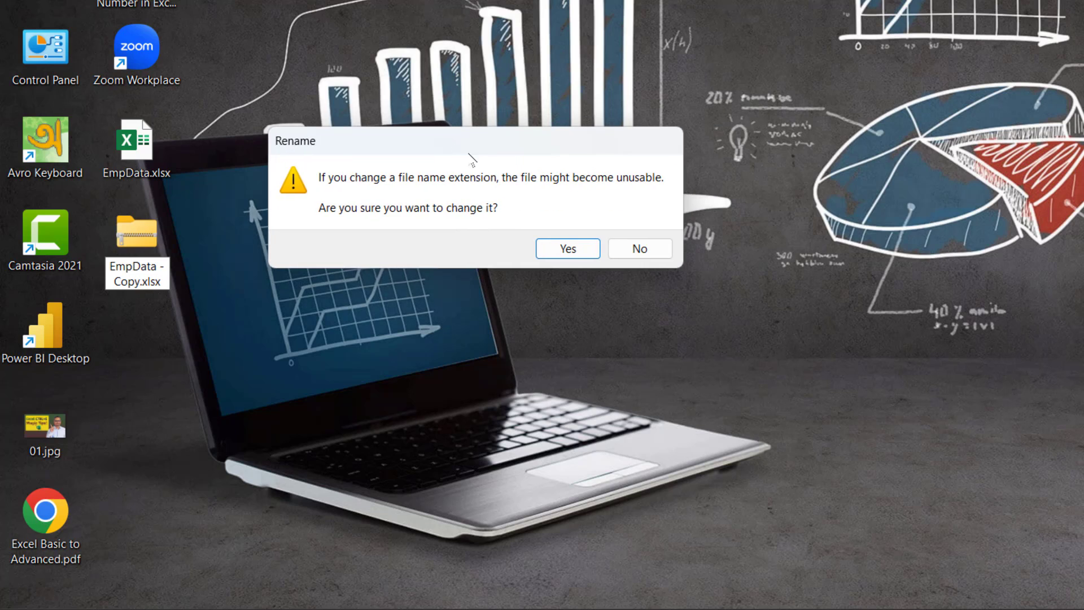
left_click(566, 249)
Place EmpData - Copy.xlsx directly below EmpData.xlsx on the desktop and open it in Excel.
left_click_drag(208, 321, 303, 204)
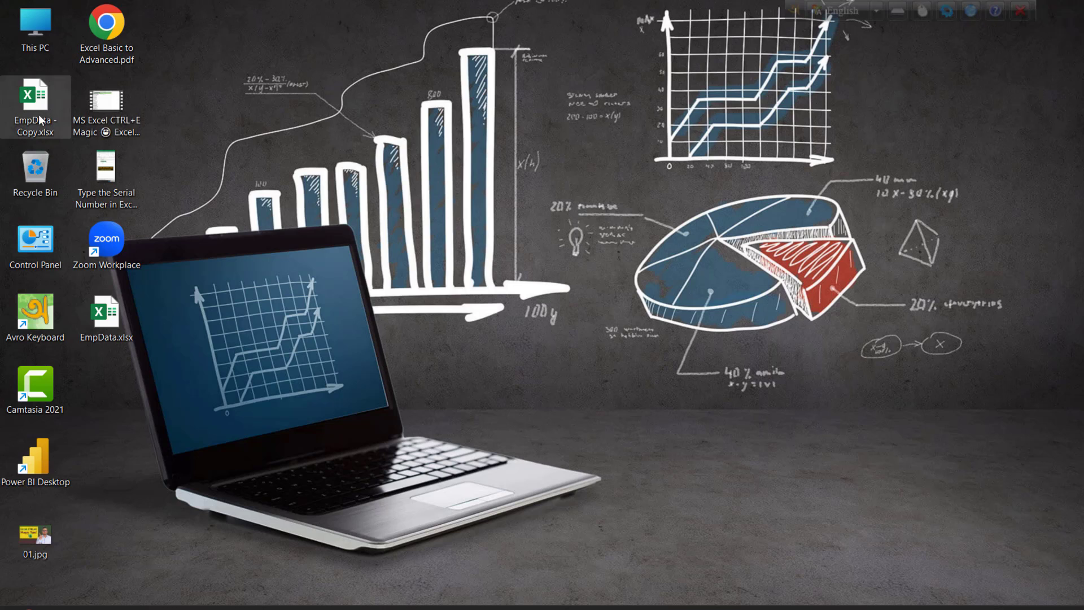
left_click_drag(38, 114, 109, 401)
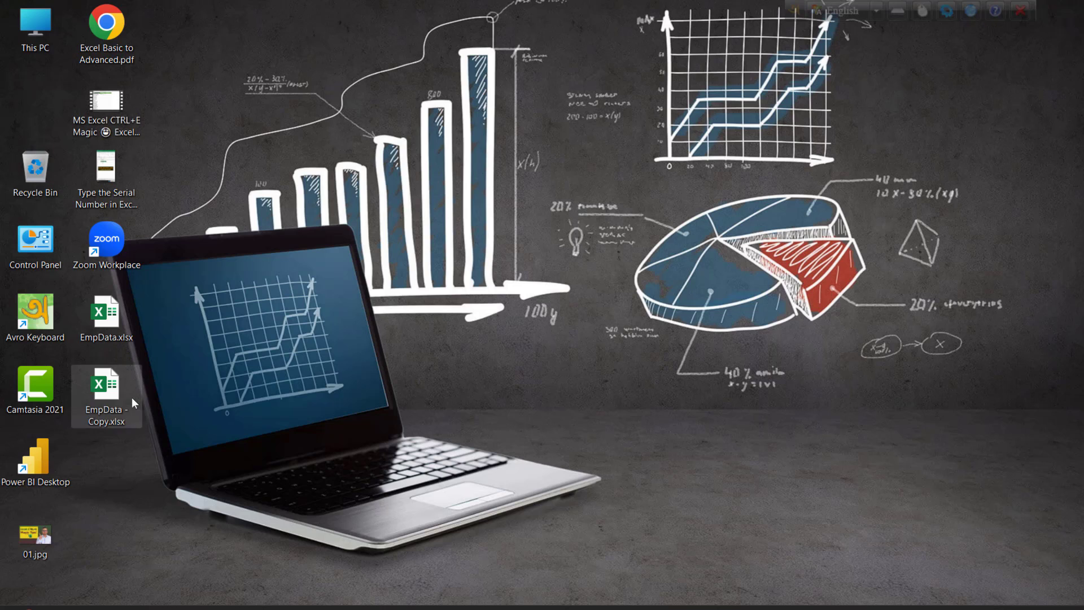
double_click(113, 394)
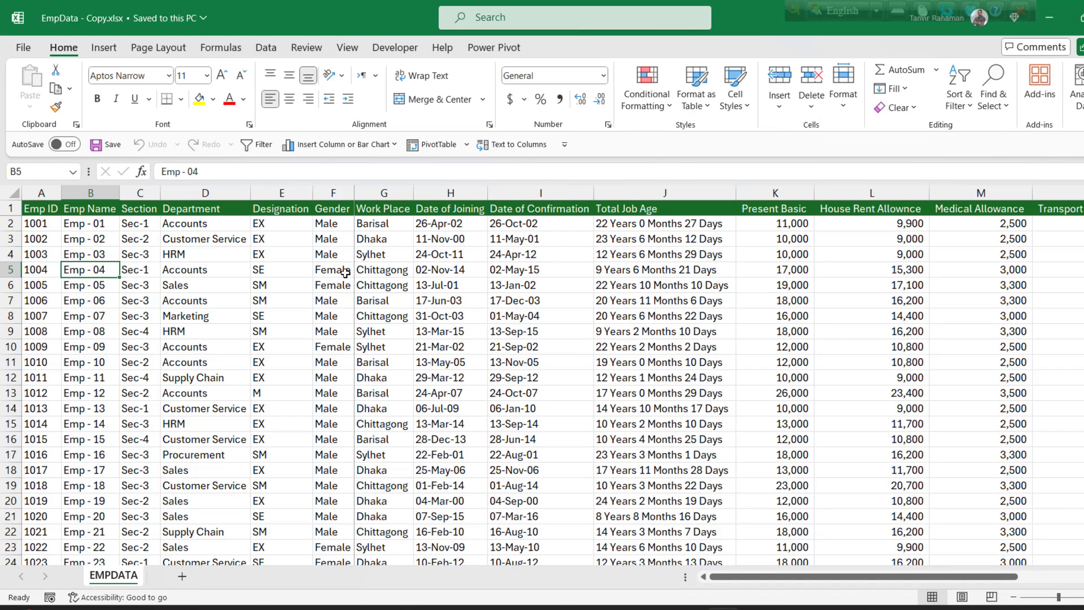
Check that cells in the EMPDATA sheet open for editing and that its sheet options offer Protect Sheet.
left_click(345, 273)
left_click(192, 269)
double_click(192, 267)
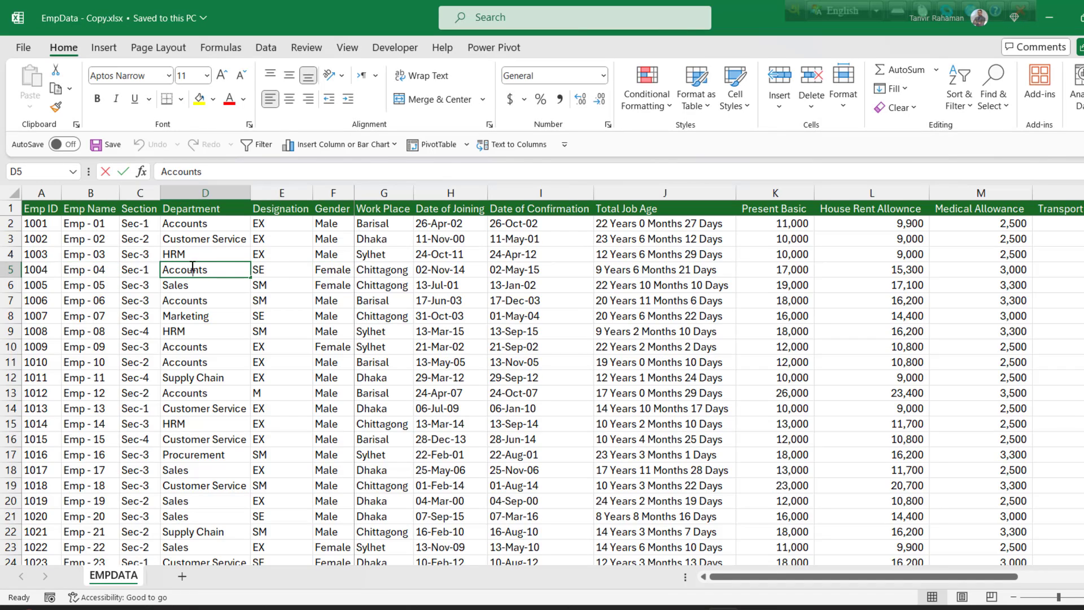
left_click(226, 300)
left_click_drag(181, 254, 300, 435)
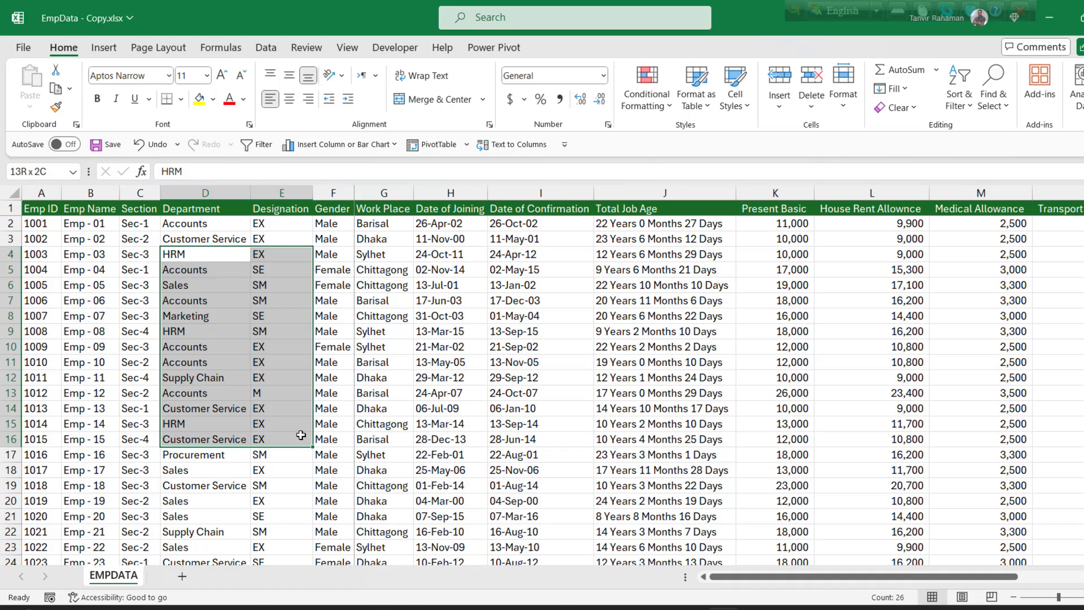
left_click(261, 381)
right_click(118, 579)
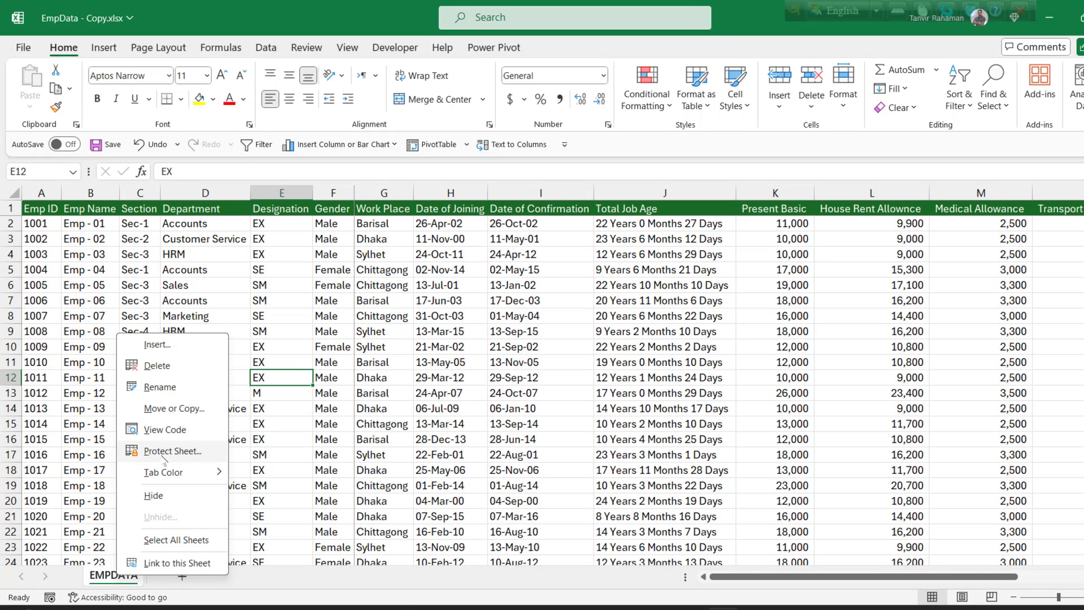
left_click(271, 285)
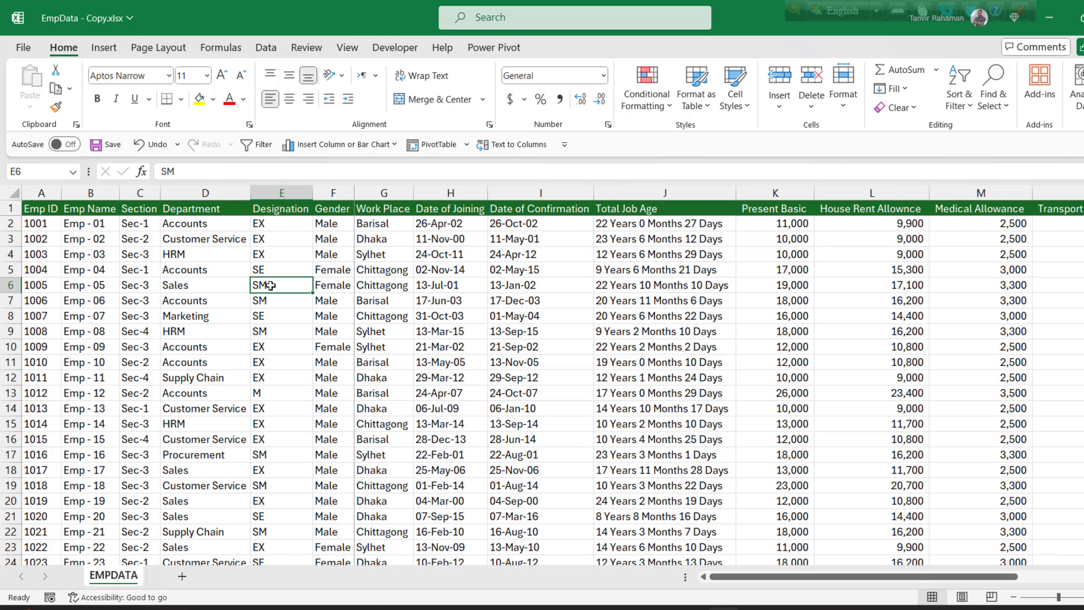